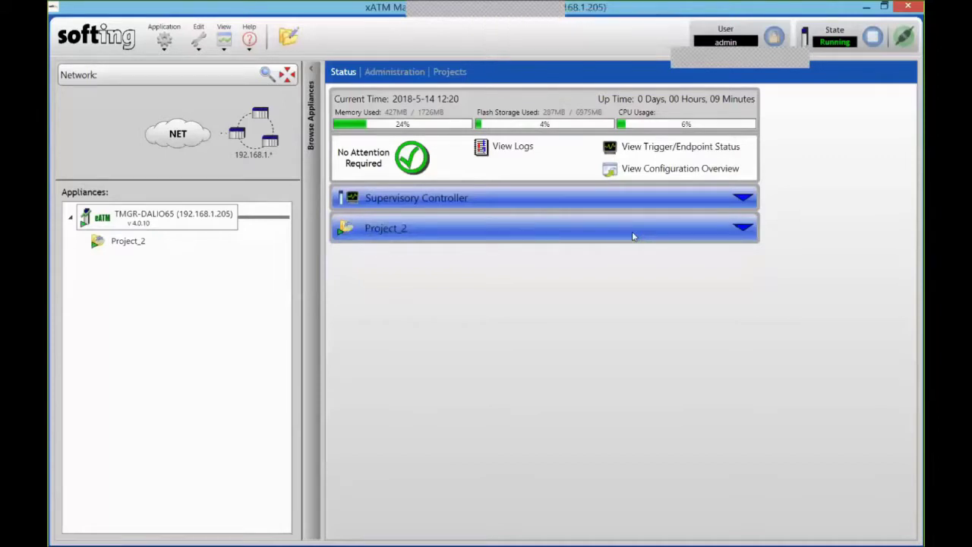
Show the Network settings, inspect Ethernet 1 without changes, and view Network Diagnostics
click(395, 73)
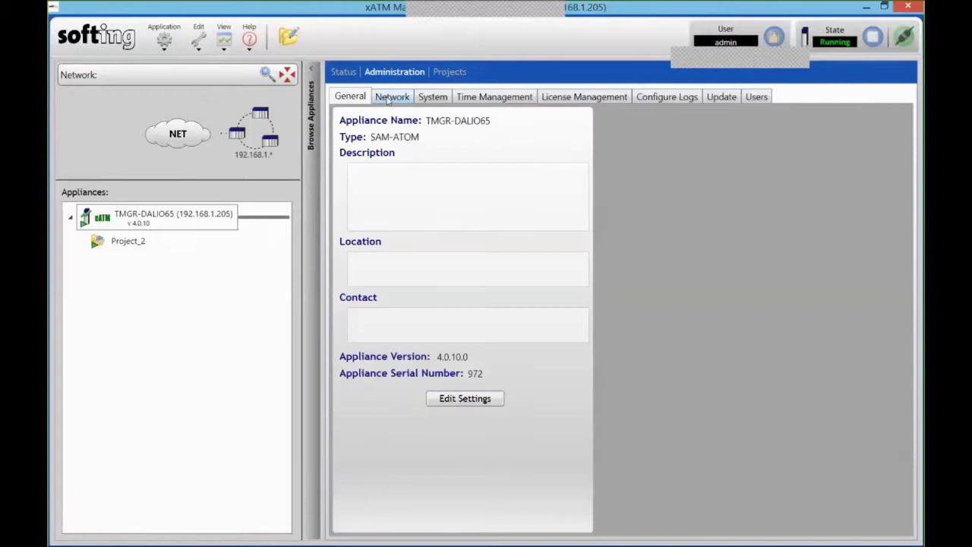
click(389, 97)
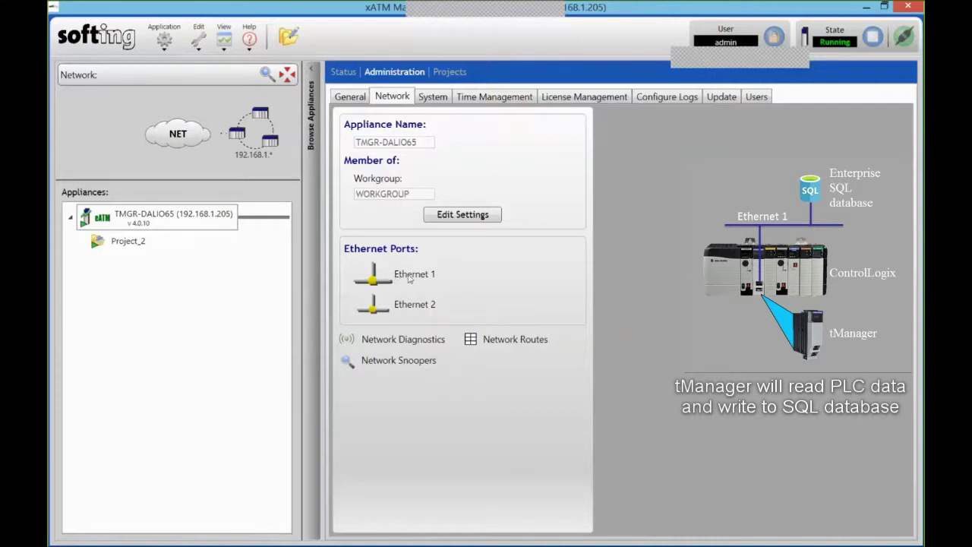
click(408, 278)
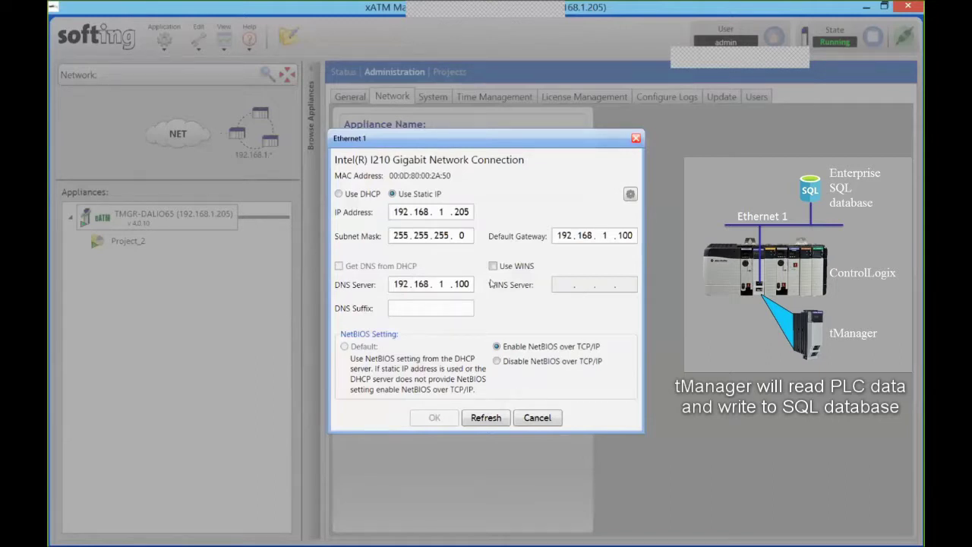
click(537, 418)
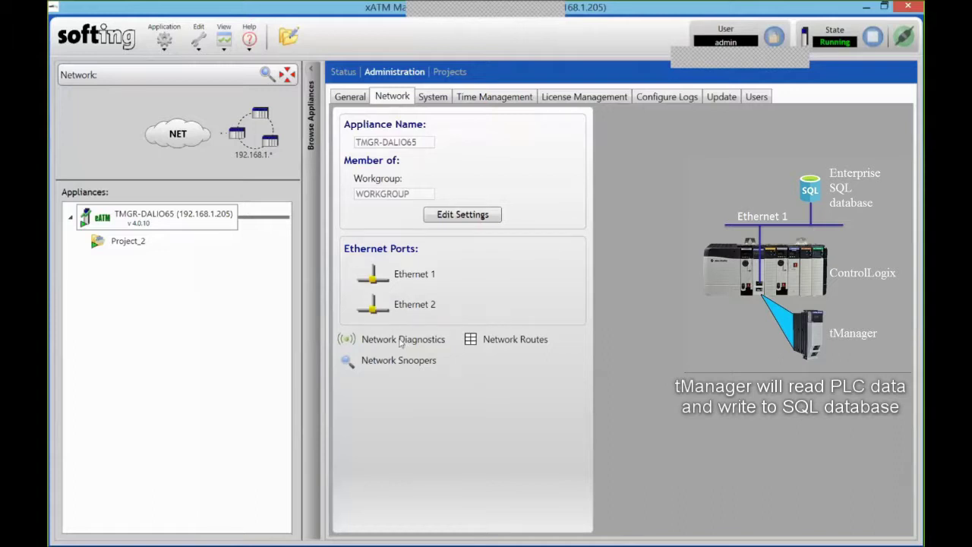
click(400, 342)
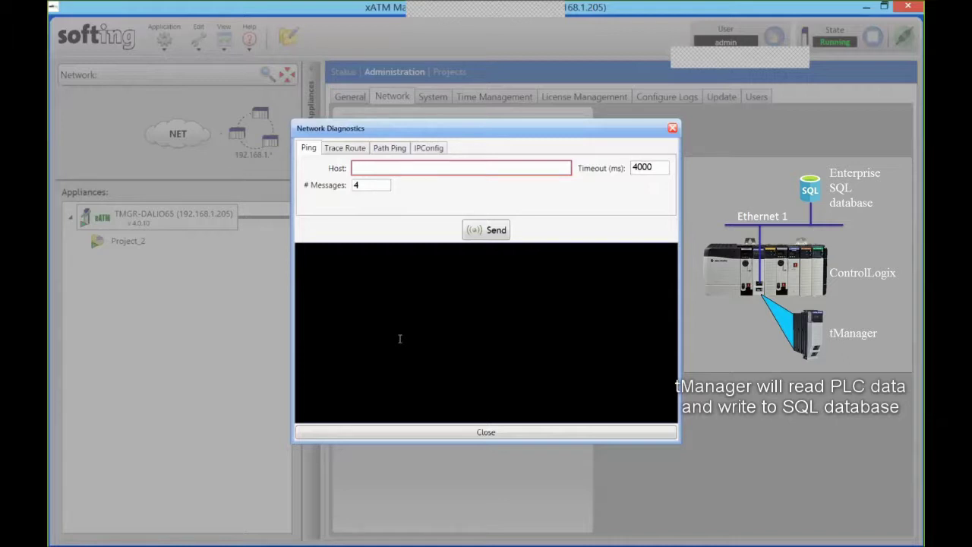
click(673, 129)
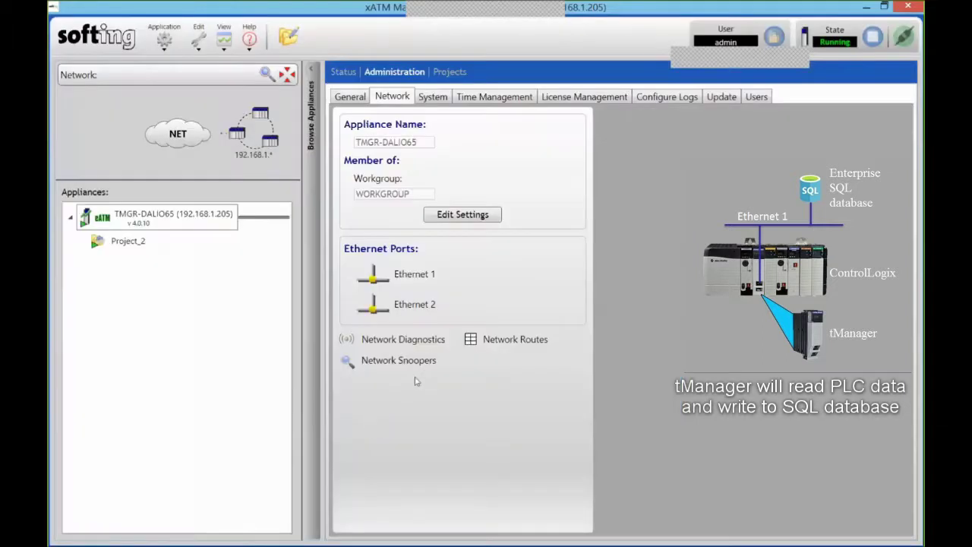
On Time Management, try switching the time source to Automation Device, then cancel the changes
click(493, 99)
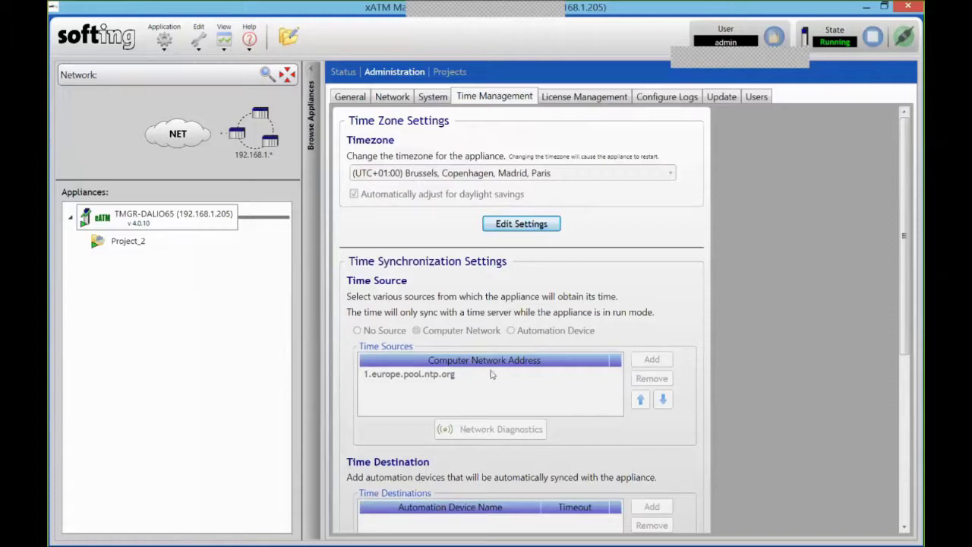
scroll(490, 370, down, 3)
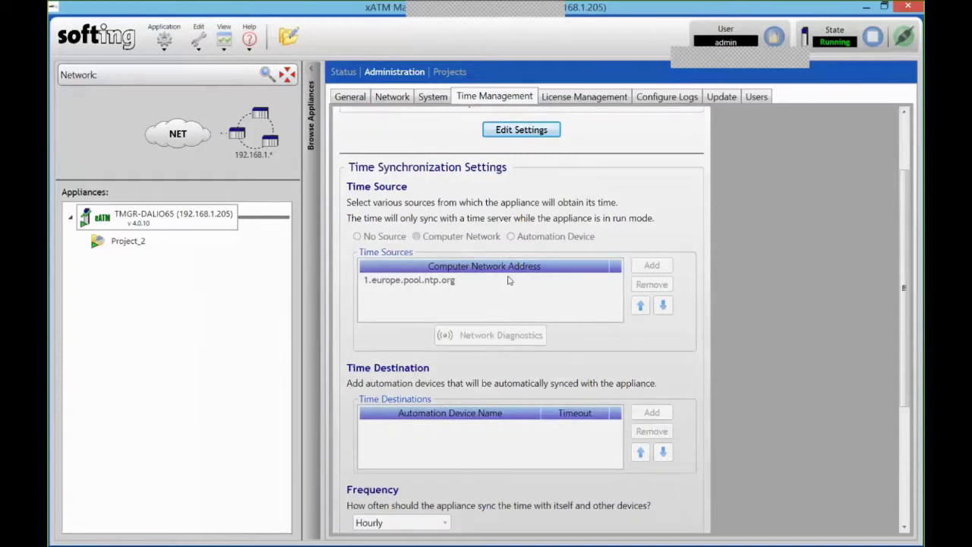
scroll(509, 280, down, 2)
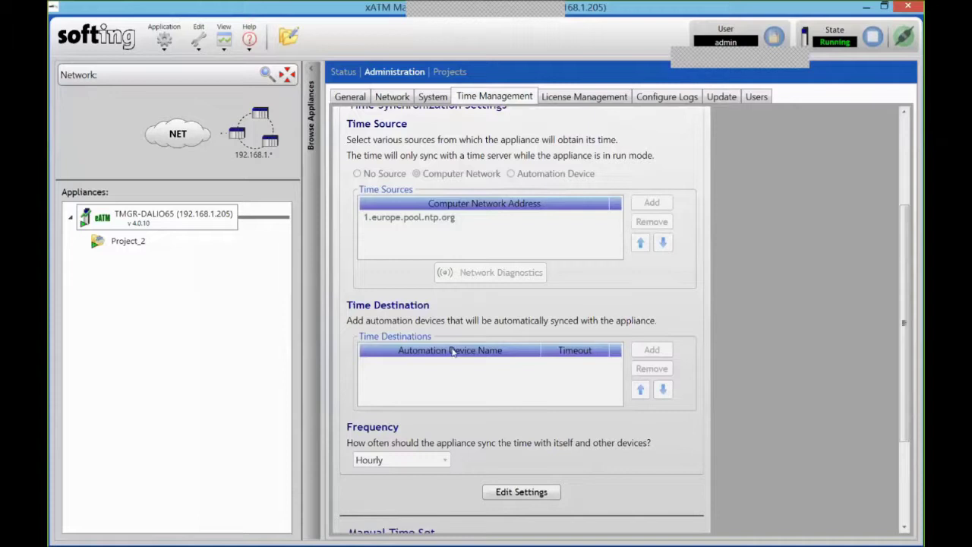
click(518, 495)
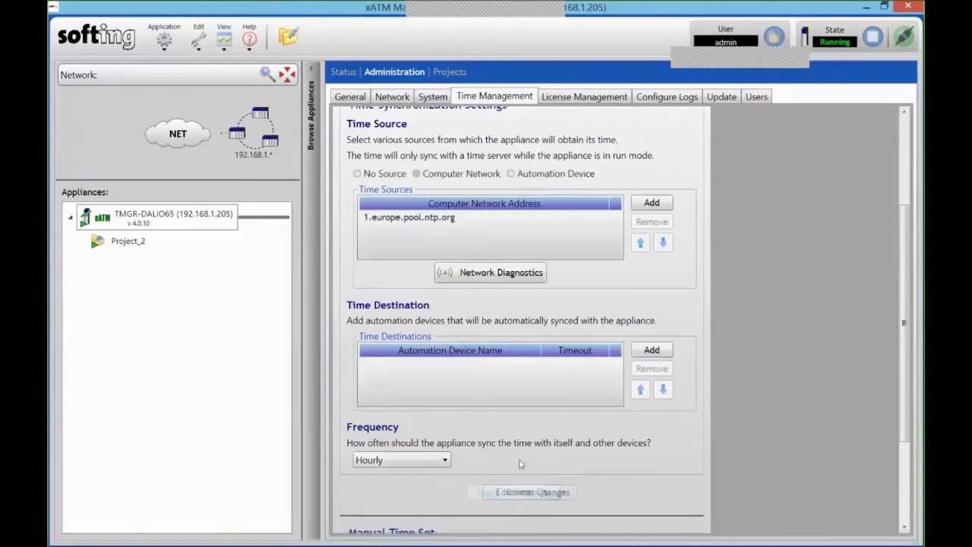
click(509, 174)
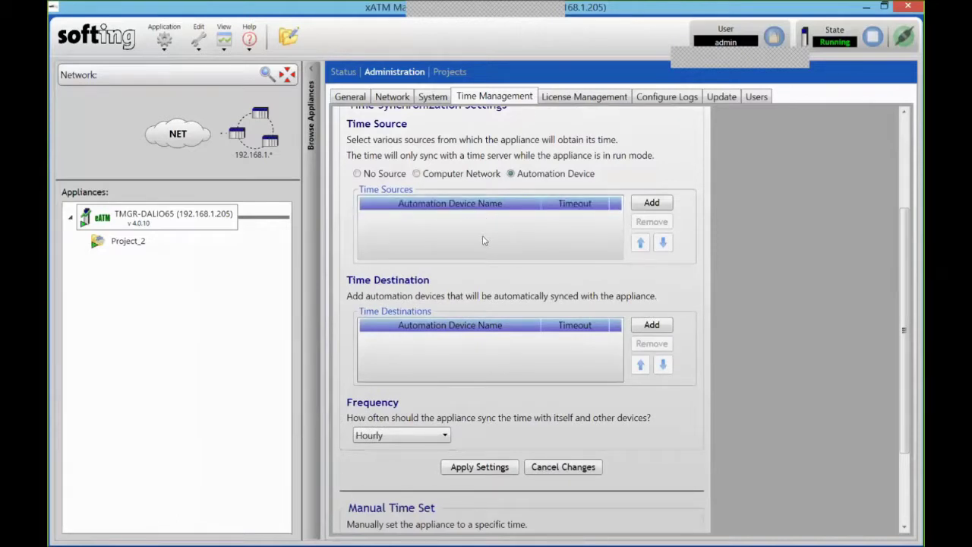
click(577, 466)
scroll(458, 370, down, 1)
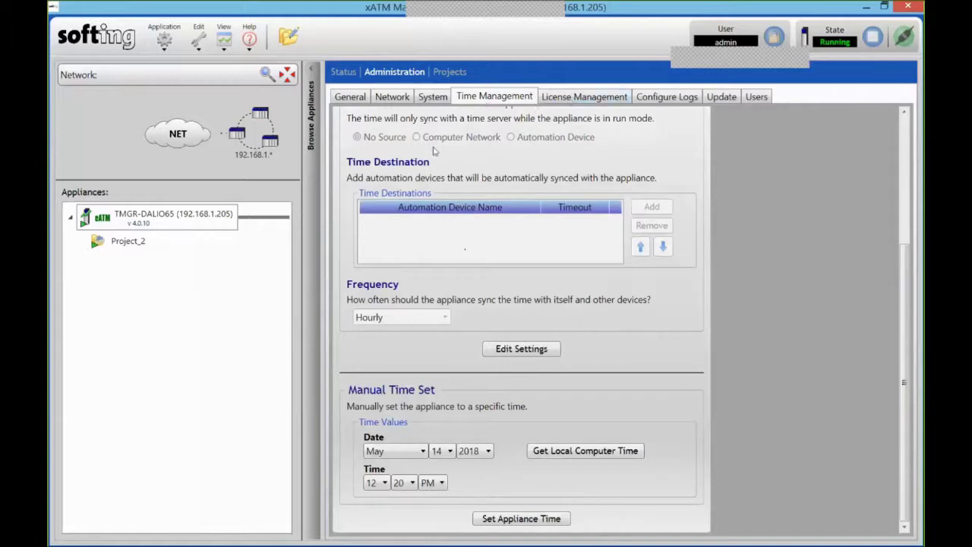
Stop the running Project_2 in the Projects list
click(450, 72)
click(416, 124)
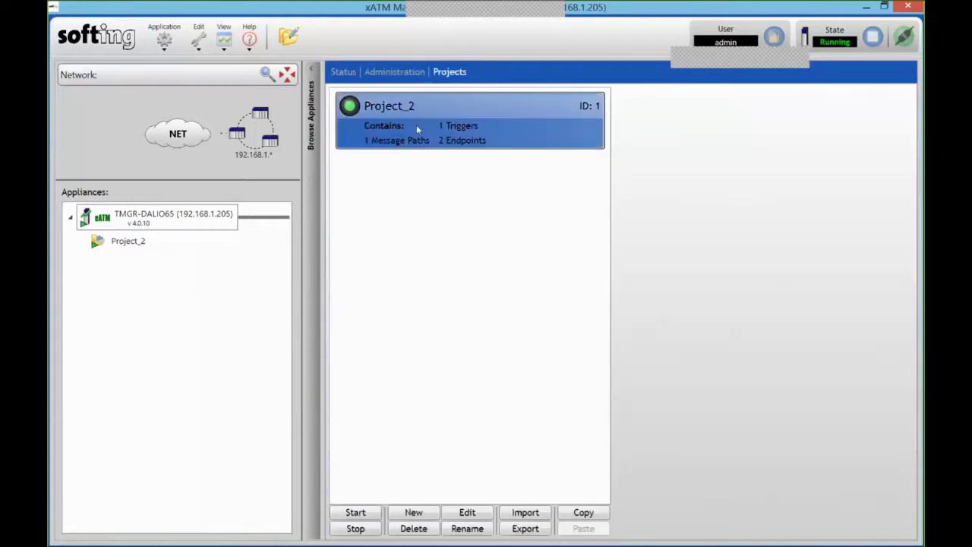
click(357, 528)
click(553, 333)
Create a new project named Project_Demo
click(414, 512)
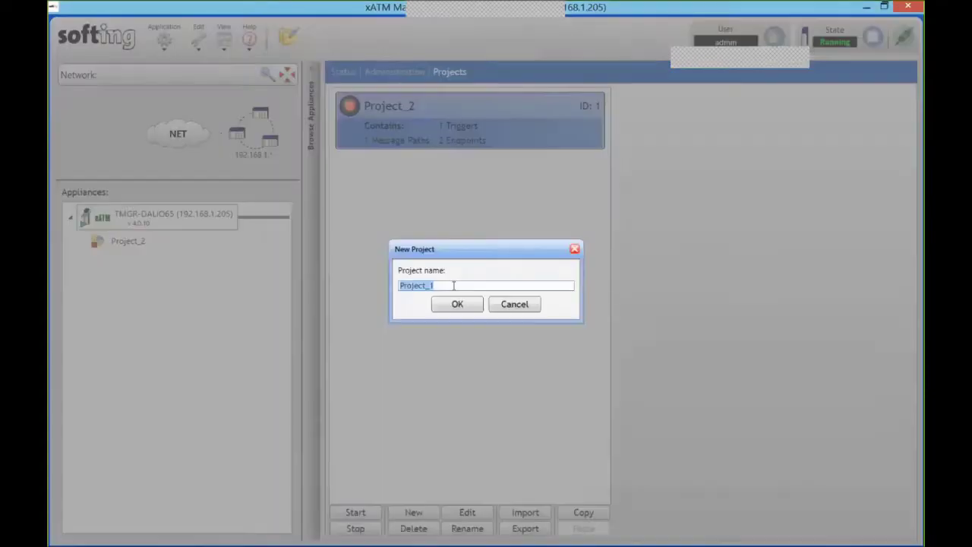
click(447, 291)
text(Demo)
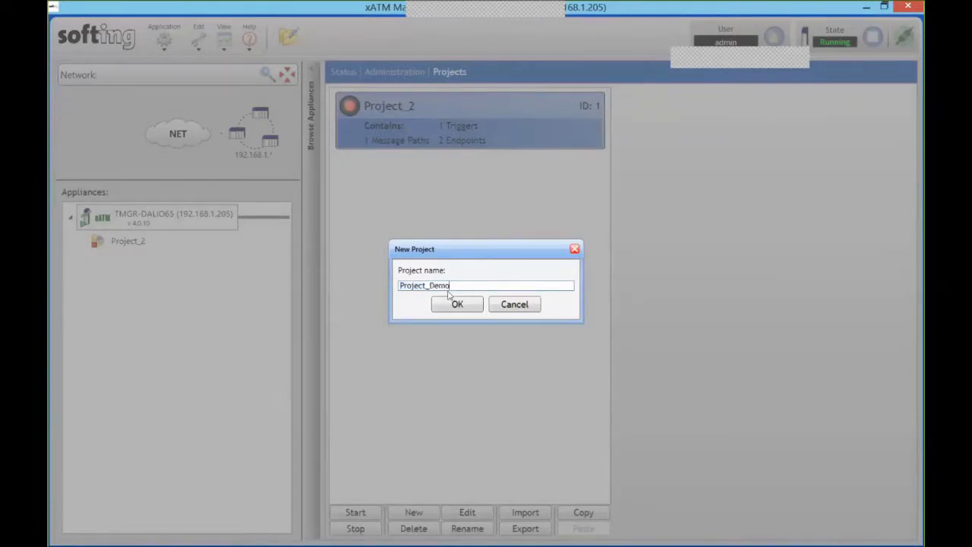
key(Return)
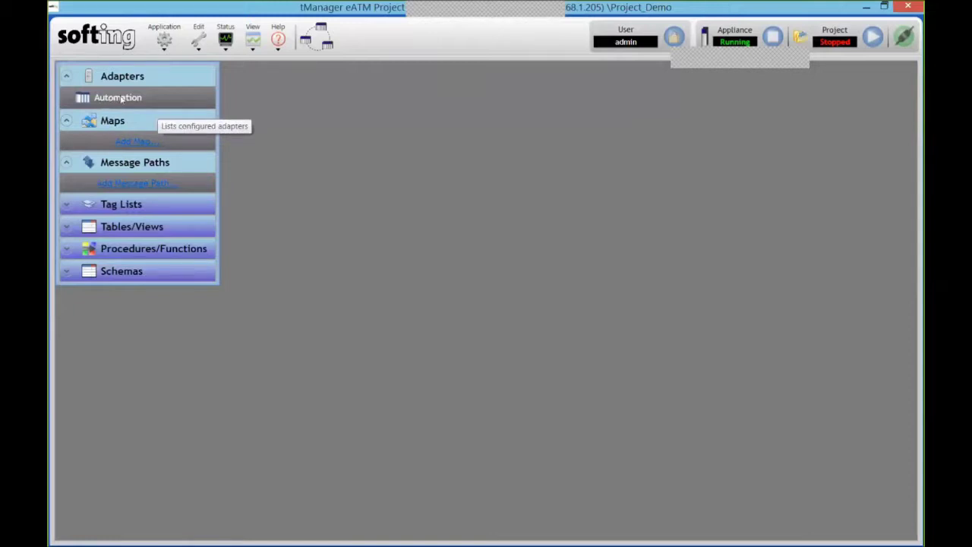
Open the Automation adapter, preview adding a module under 1756-ENBT/A, then open CLX_eATM_Demo's options
click(120, 99)
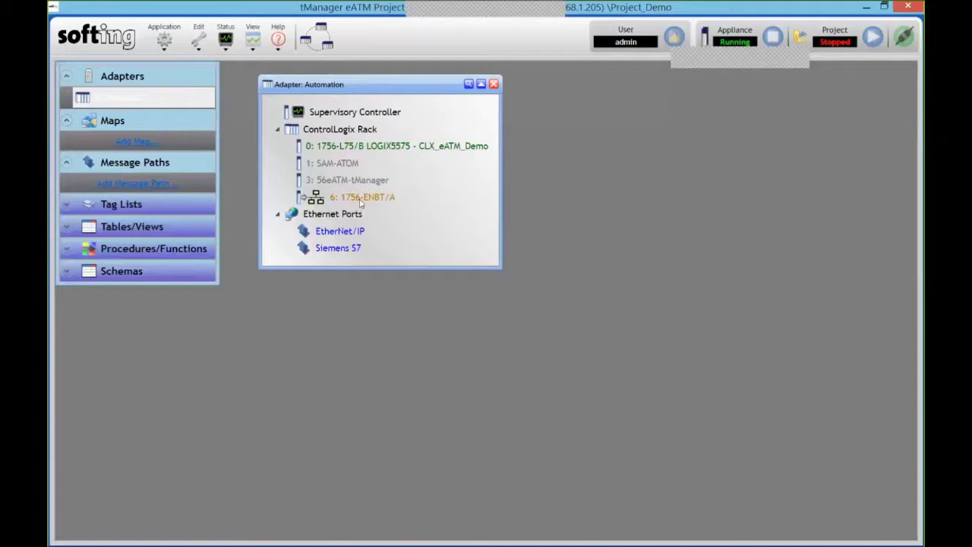
right_click(396, 199)
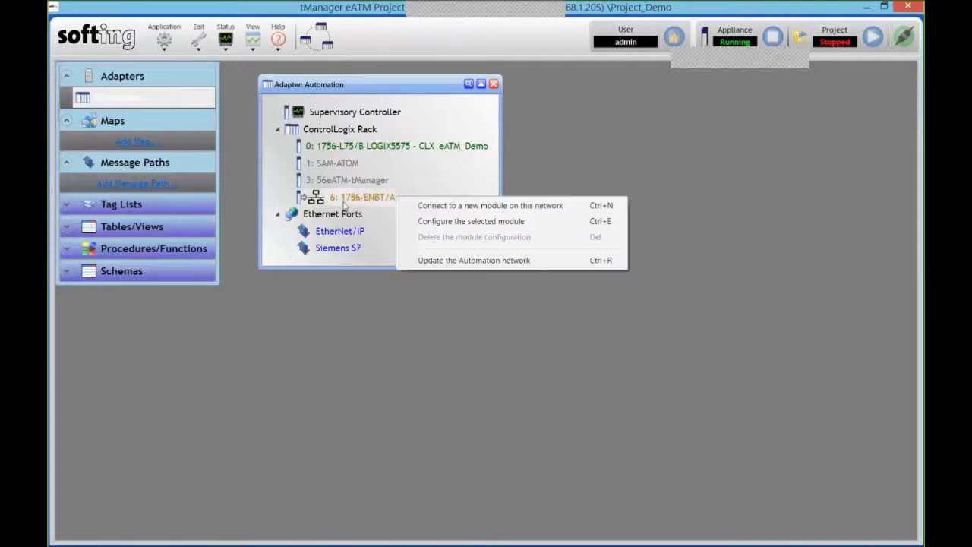
click(437, 206)
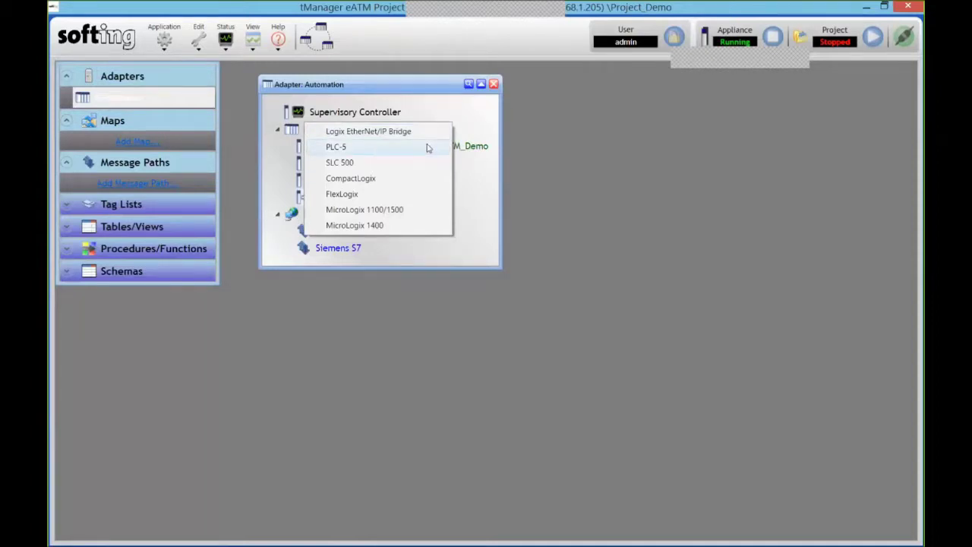
click(473, 191)
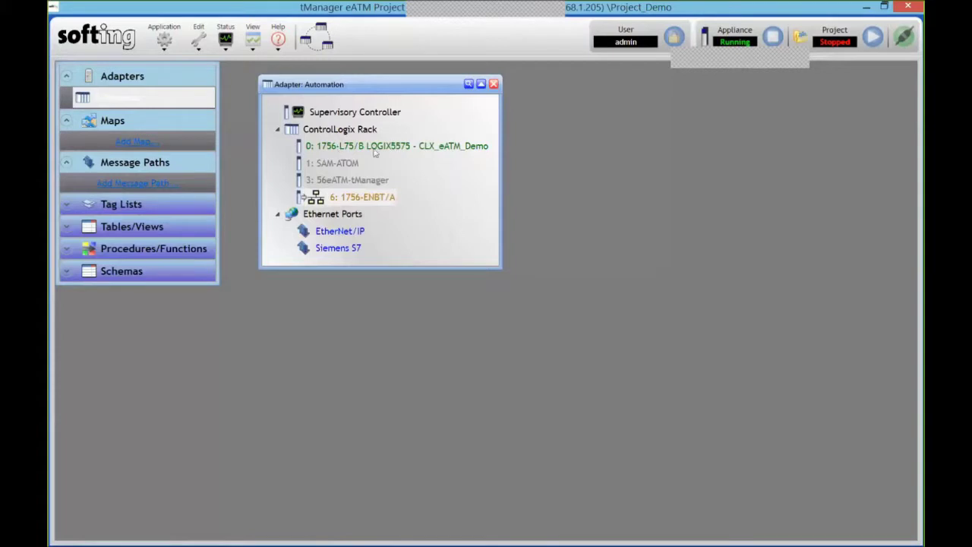
click(387, 149)
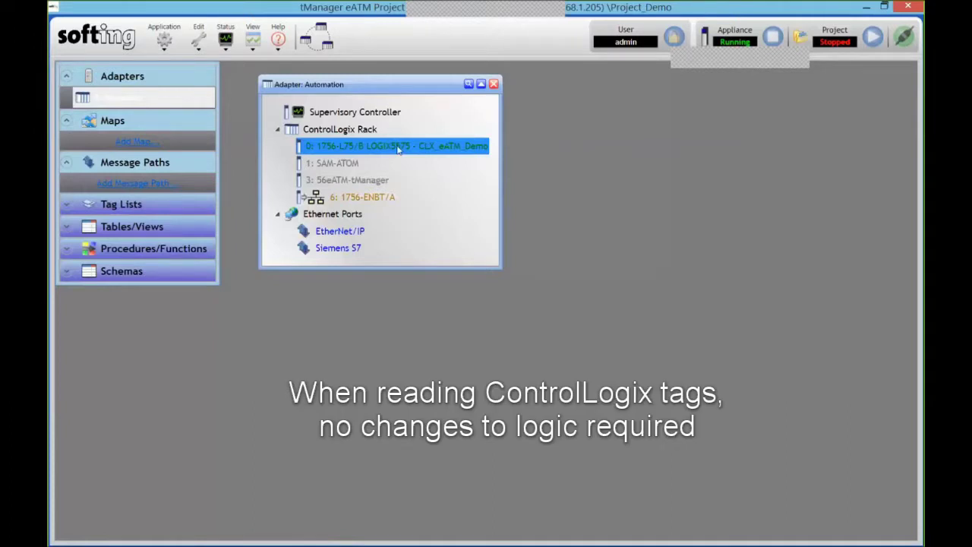
right_click(391, 146)
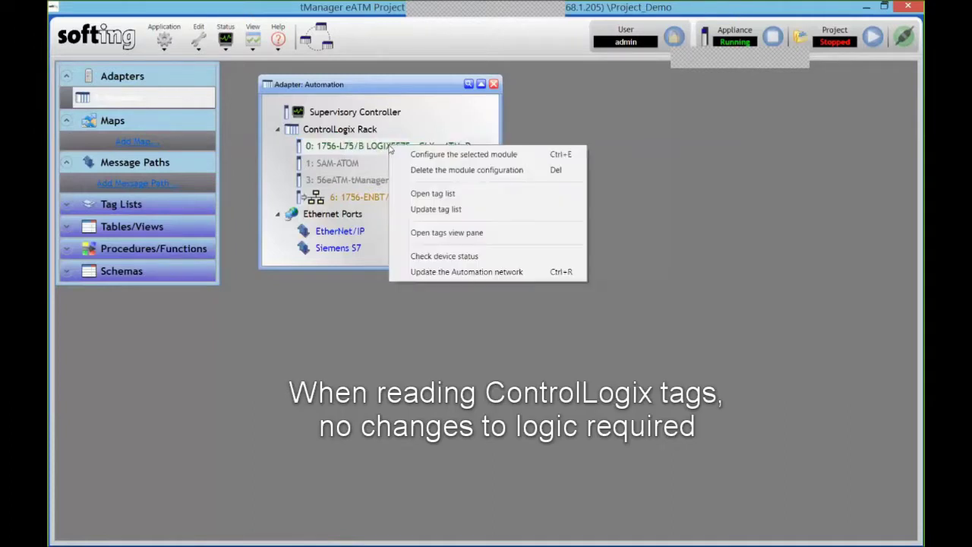
Review the CLX_eATM_Demo controller's tag list, then close the Tags window
click(466, 196)
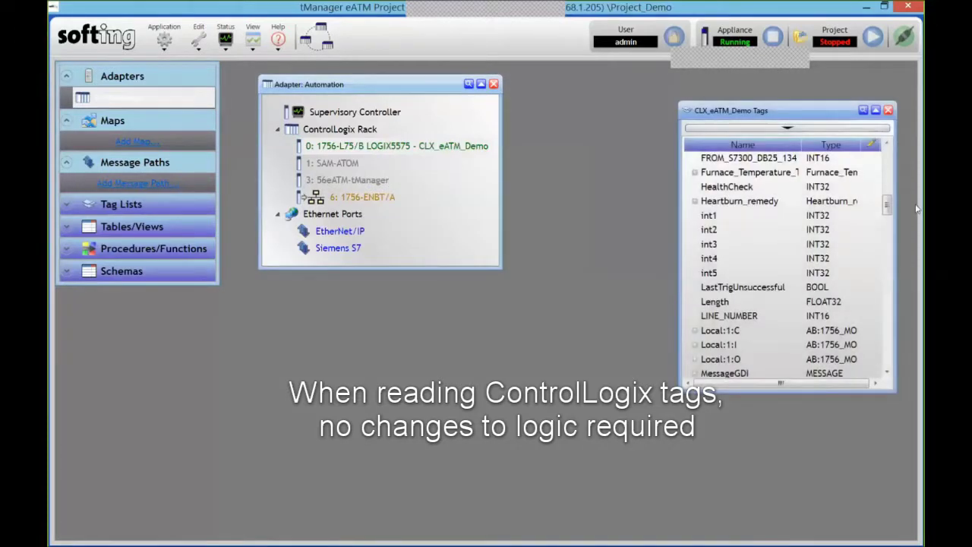
scroll(736, 201, up, 10)
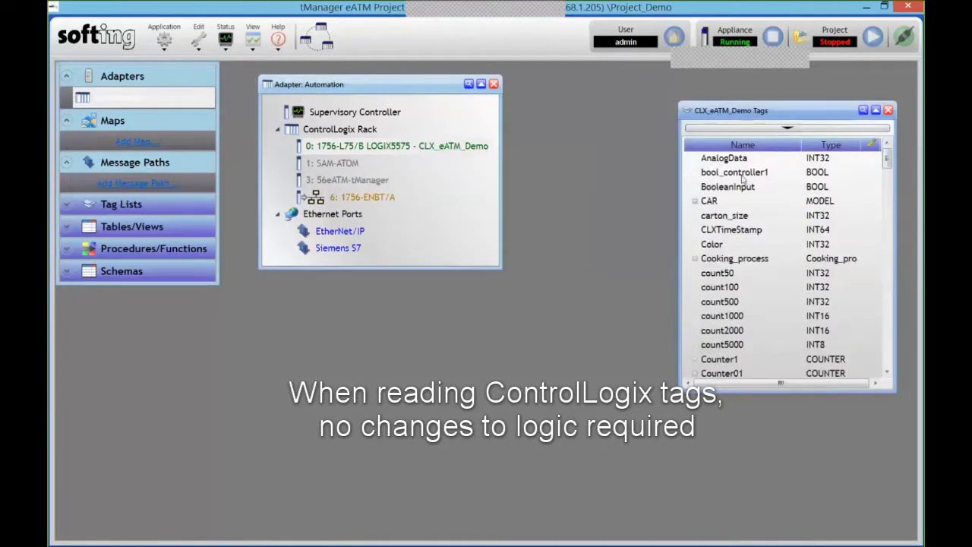
scroll(737, 201, down, 3)
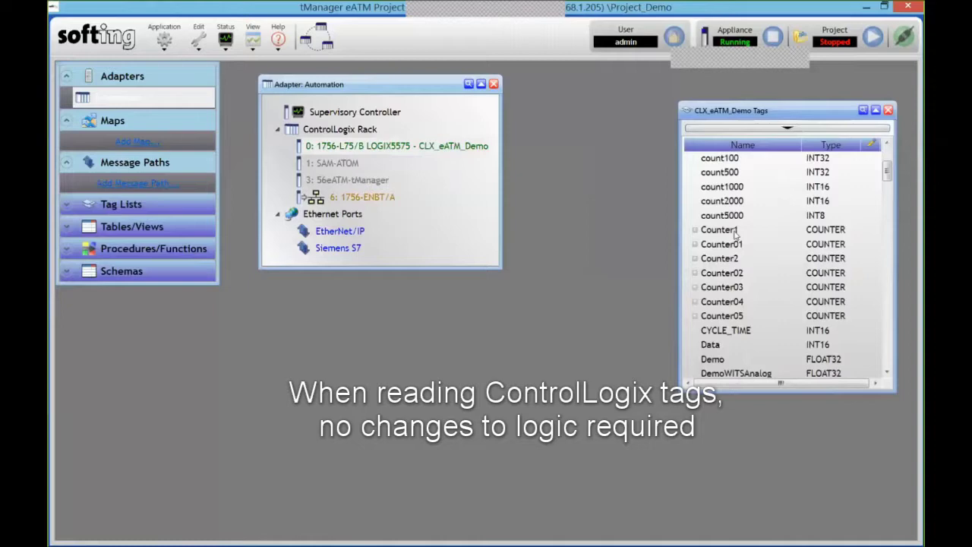
scroll(734, 233, down, 15)
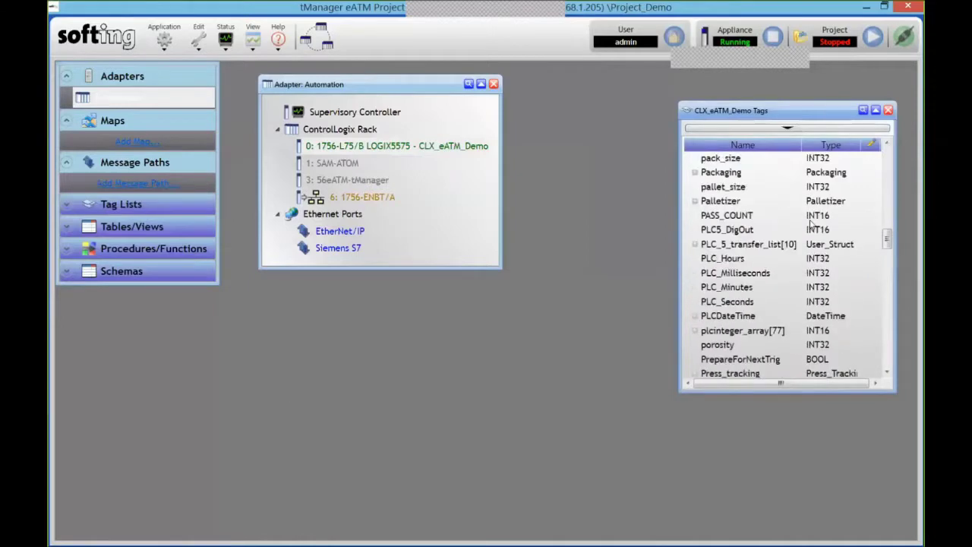
scroll(811, 224, down, 15)
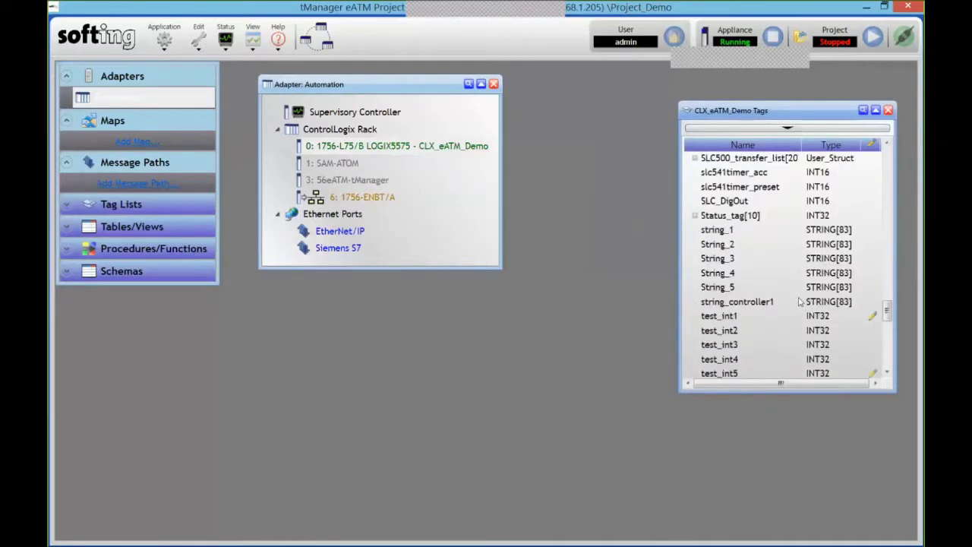
scroll(798, 301, down, 15)
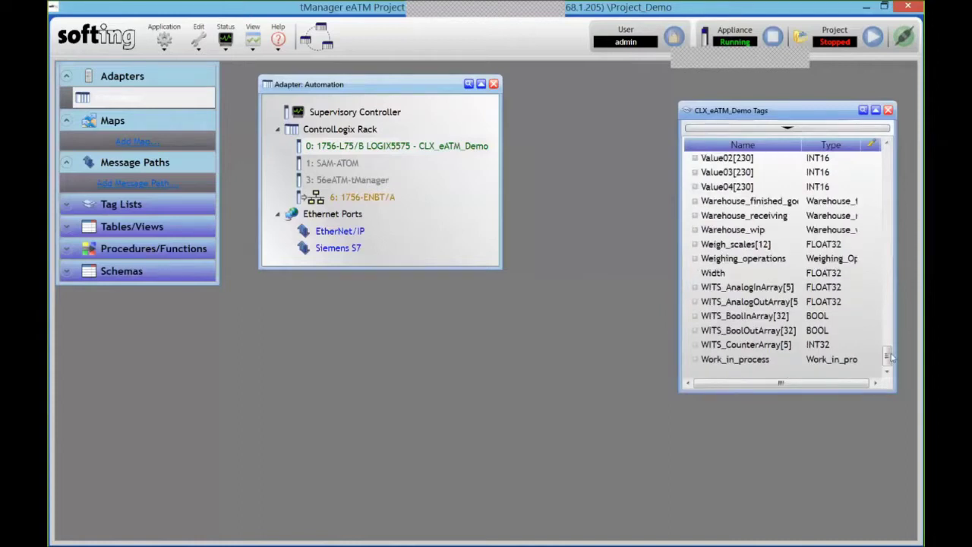
drag(887, 356, 887, 150)
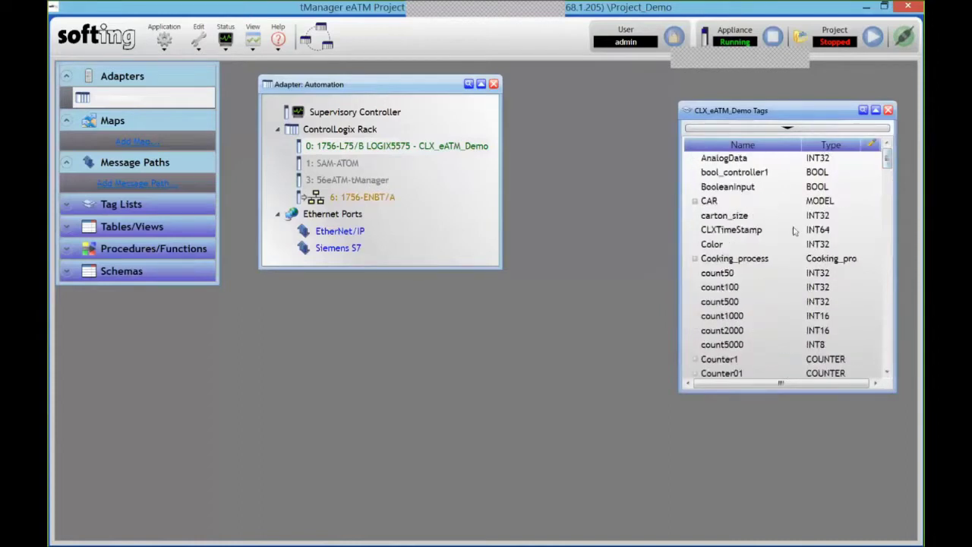
right_click(757, 253)
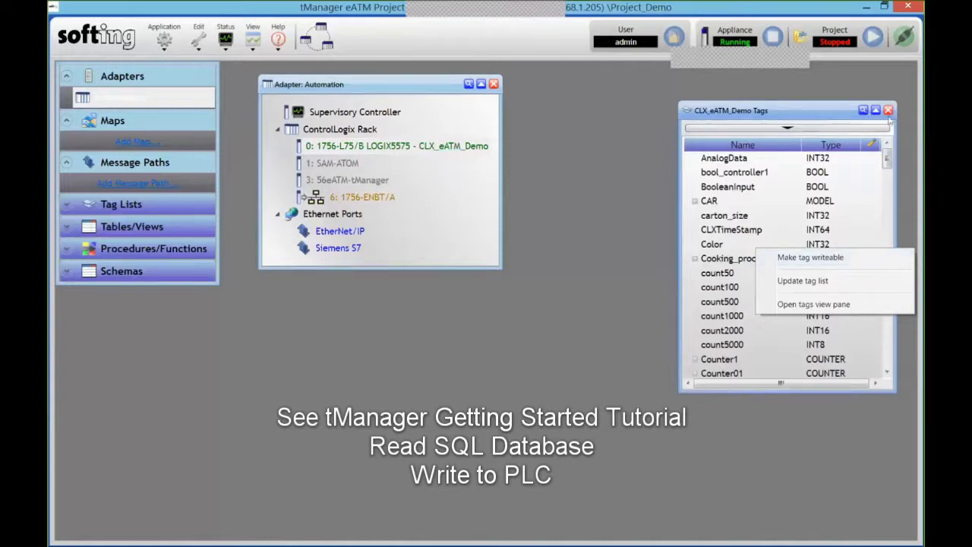
click(888, 111)
click(887, 110)
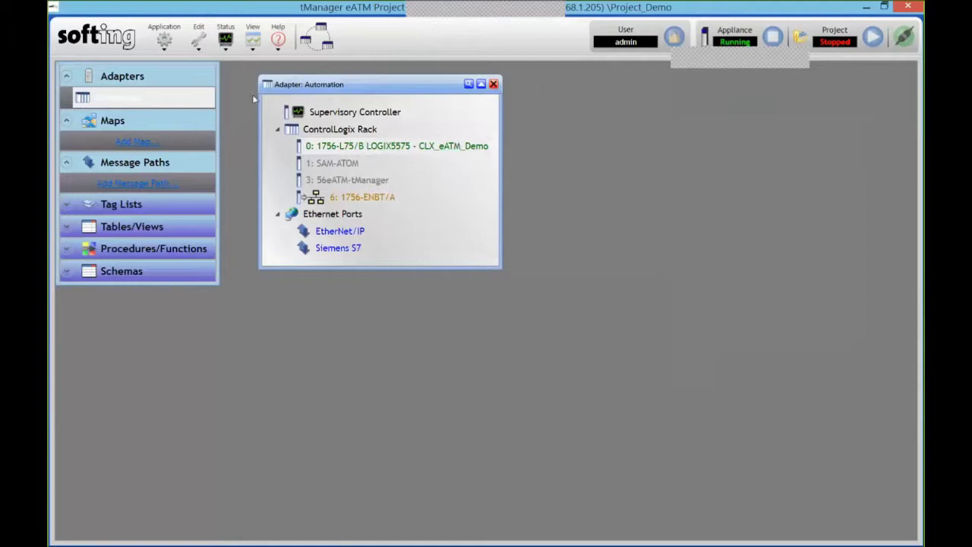
Create a new MSSQL adapter with host 192.168.1.10 and database tManager
right_click(152, 103)
mouse_move(196, 109)
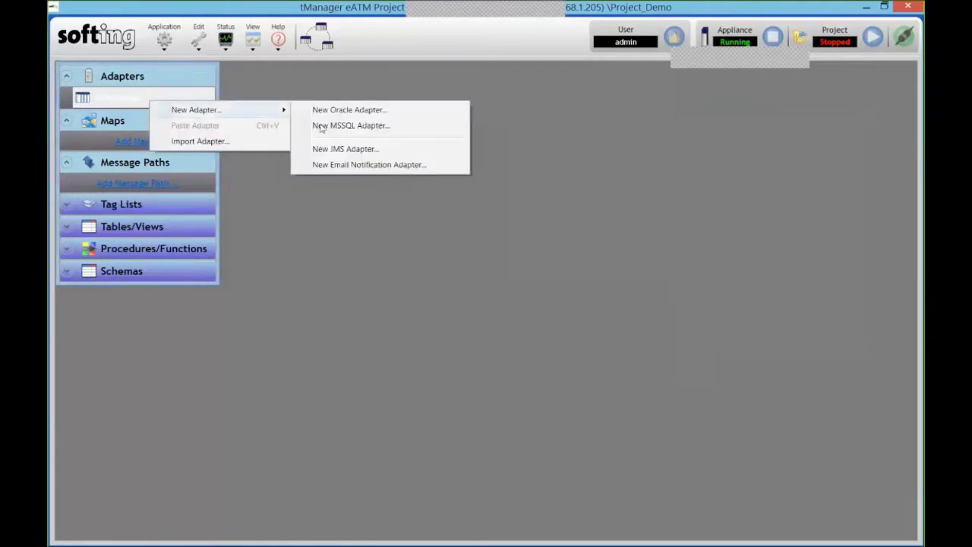
click(348, 126)
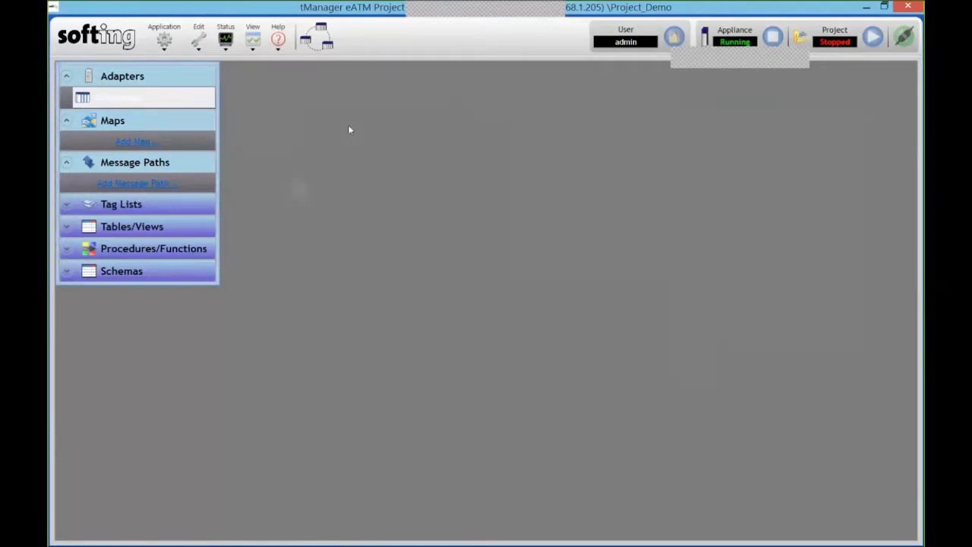
click(351, 213)
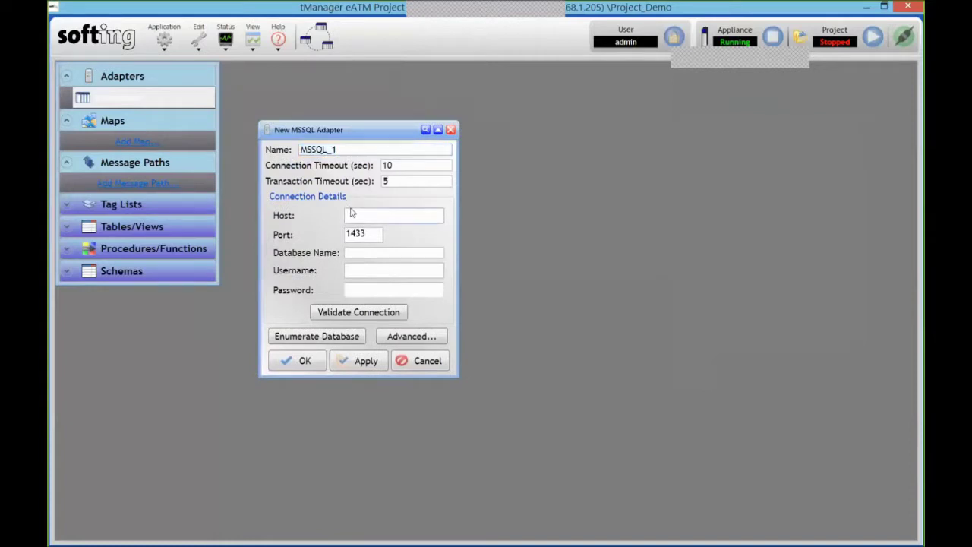
text(192.168.1.10)
click(391, 253)
text(tManag)
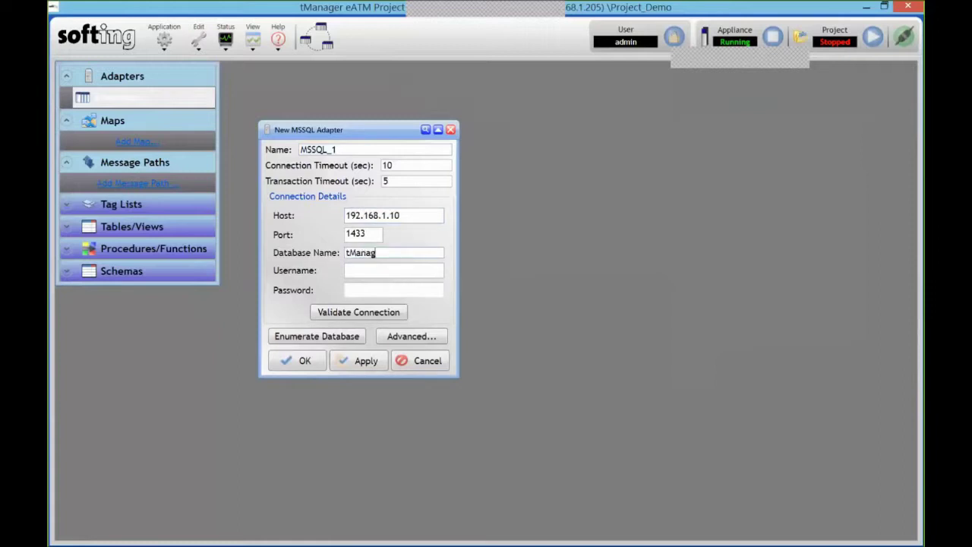
text(er)
Enter the database username and password, then validate the connection successfully
key(Tab)
text(eatl)
text(m)
key(Tab)
text(eatm)
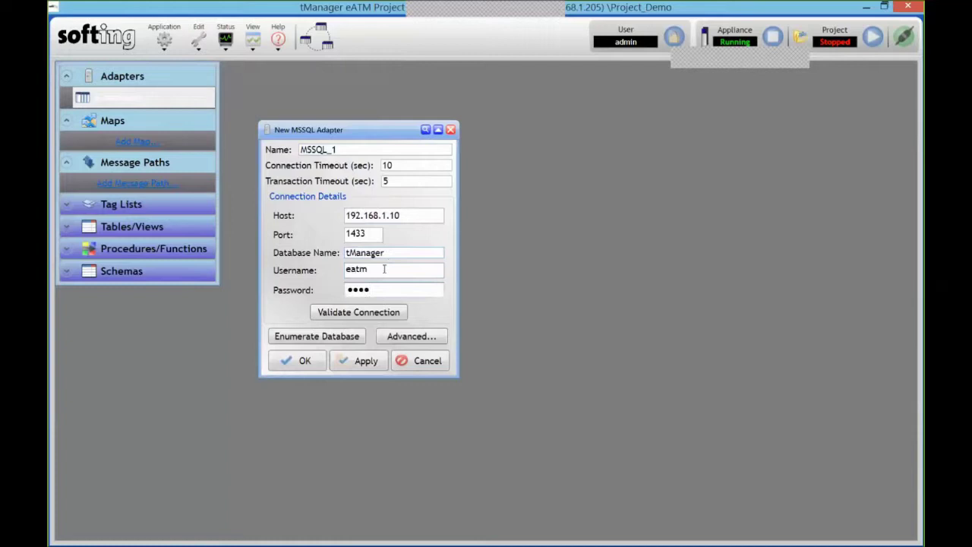
click(360, 312)
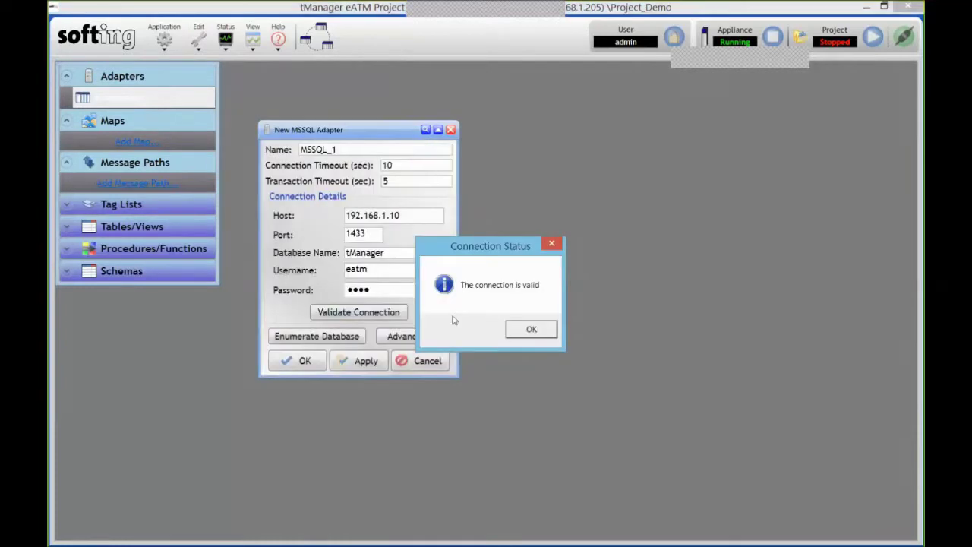
click(529, 330)
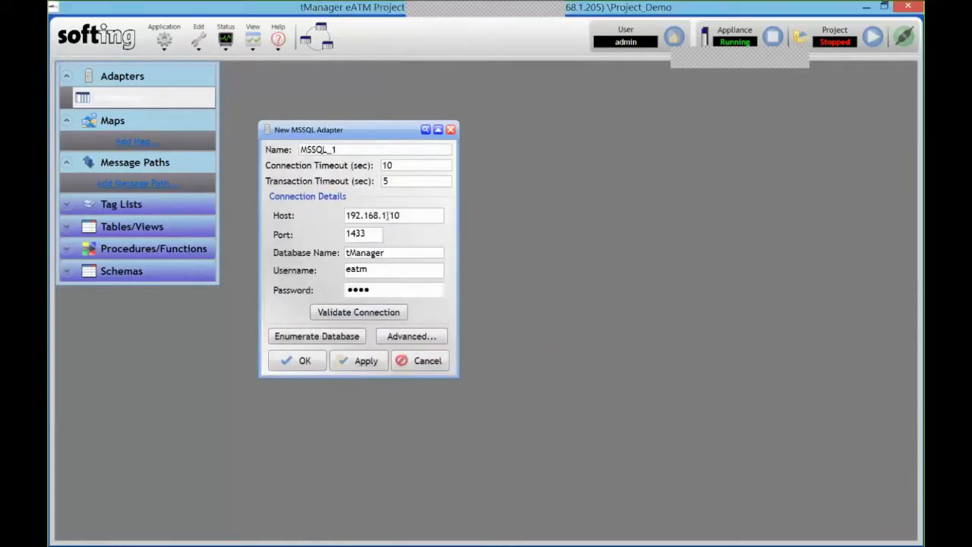
Save MSSQL_1 and import all nine eatm tables and procedures, including Work_in_process
click(328, 339)
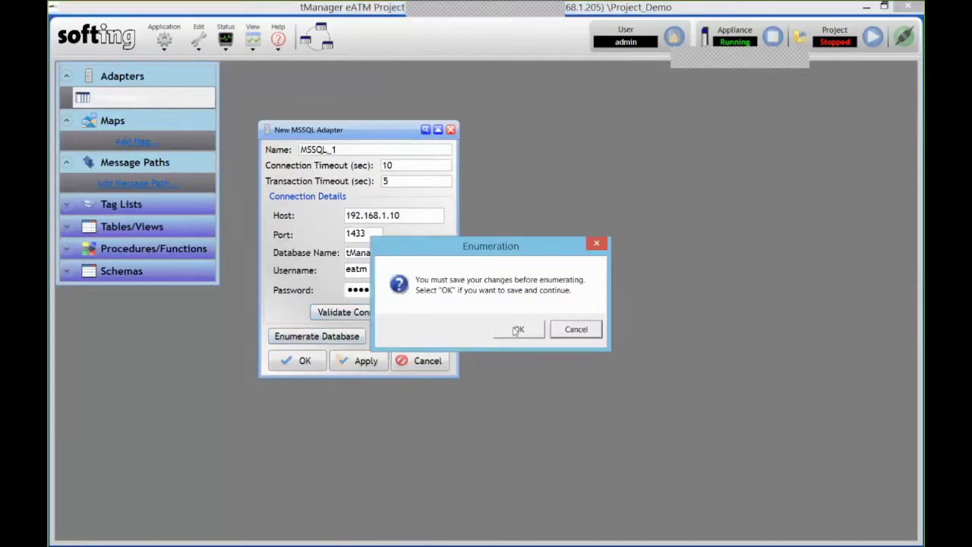
click(518, 329)
click(76, 107)
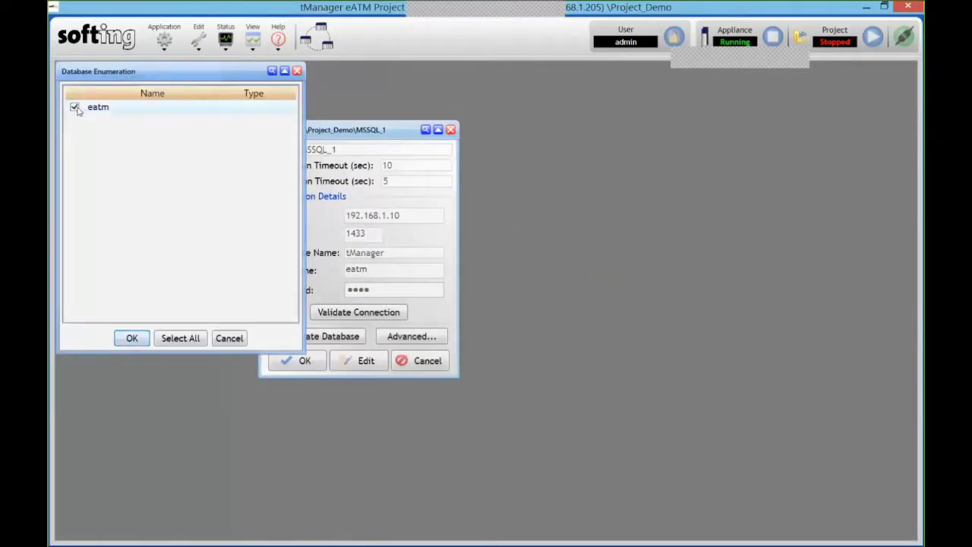
click(133, 338)
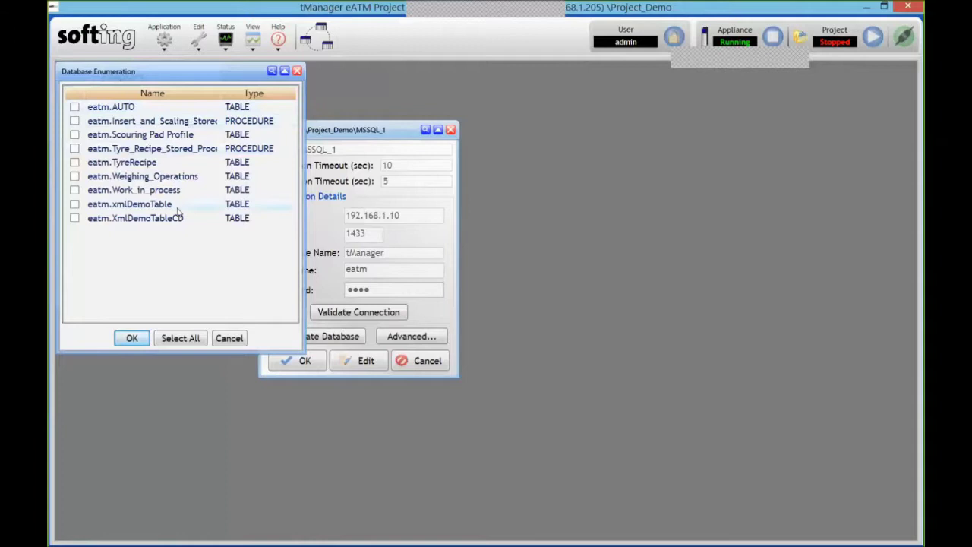
click(180, 338)
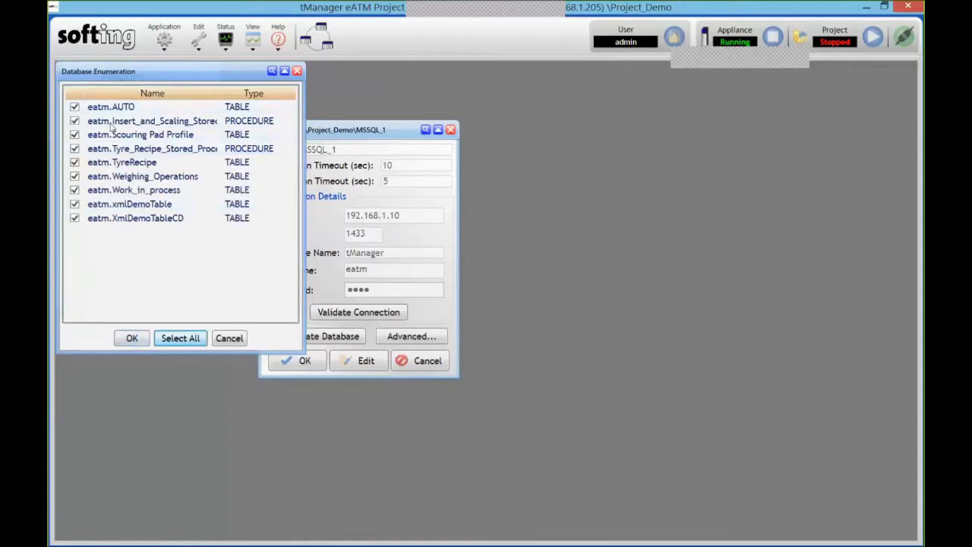
click(131, 339)
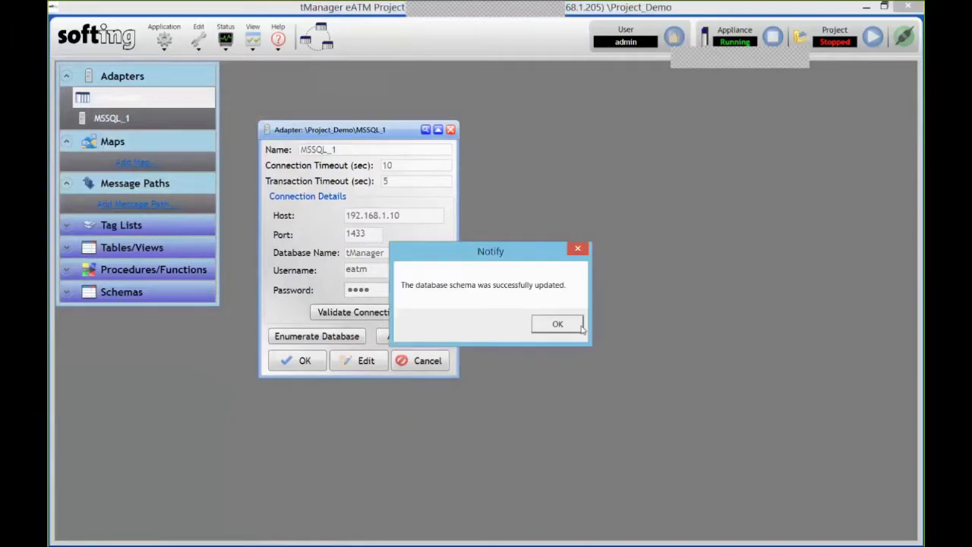
click(577, 328)
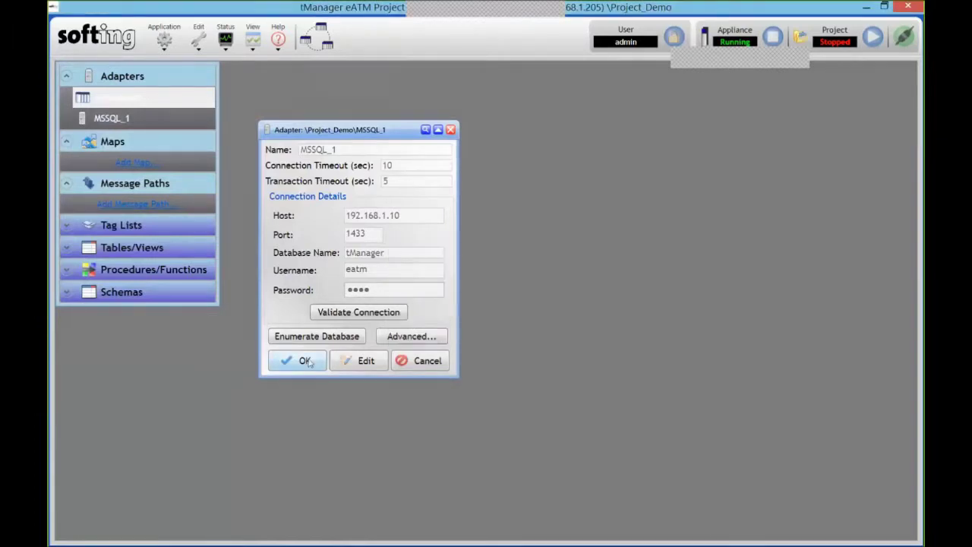
Close the MSSQL_1 adapter settings and bring up the new message path choices
click(304, 361)
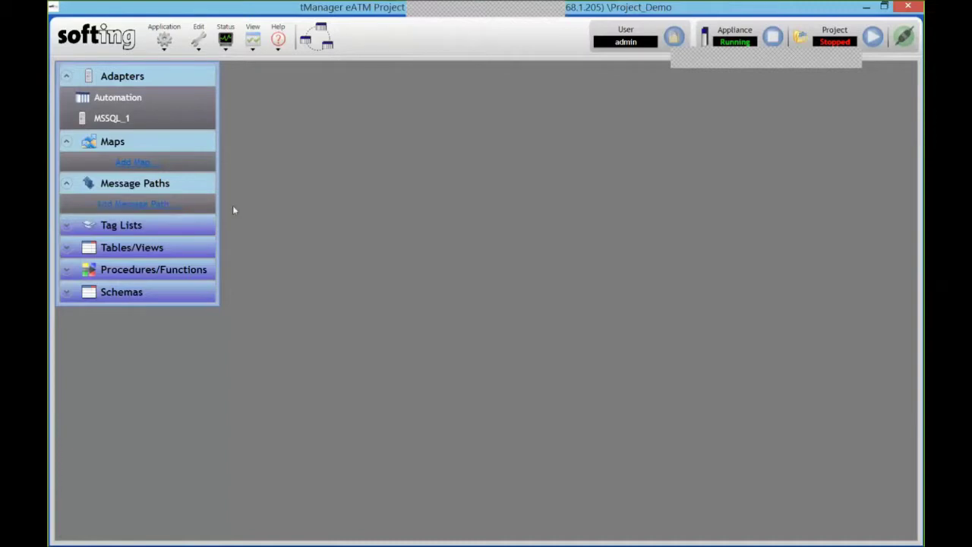
click(154, 205)
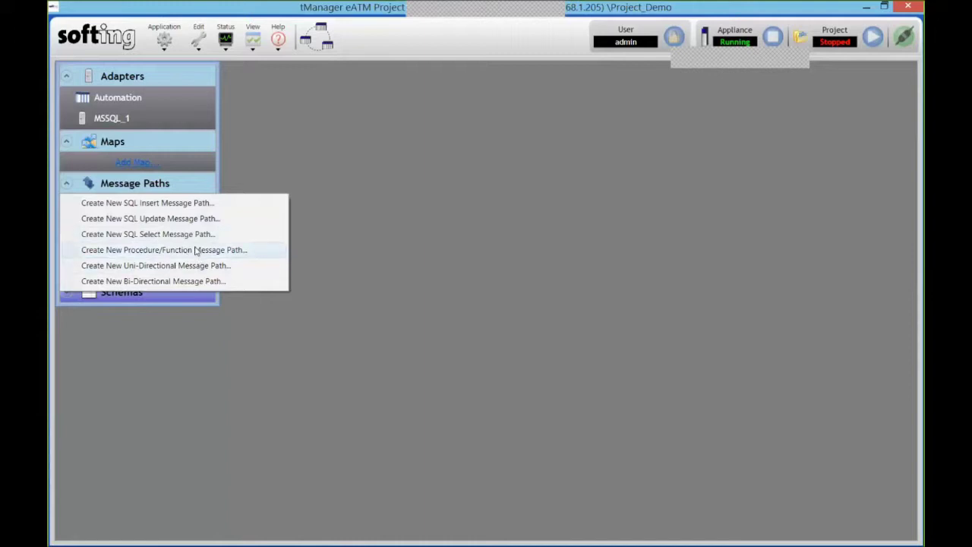
click(200, 203)
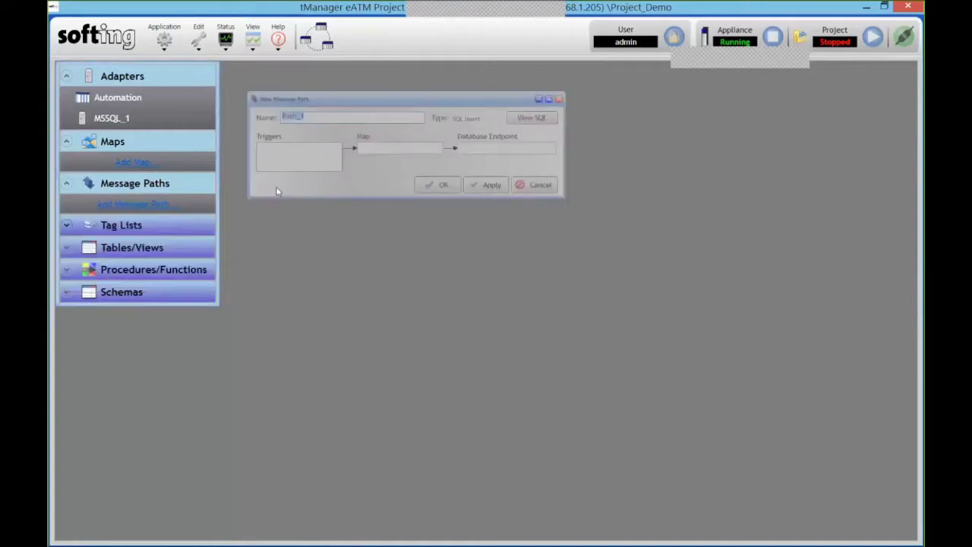
drag(394, 93, 467, 97)
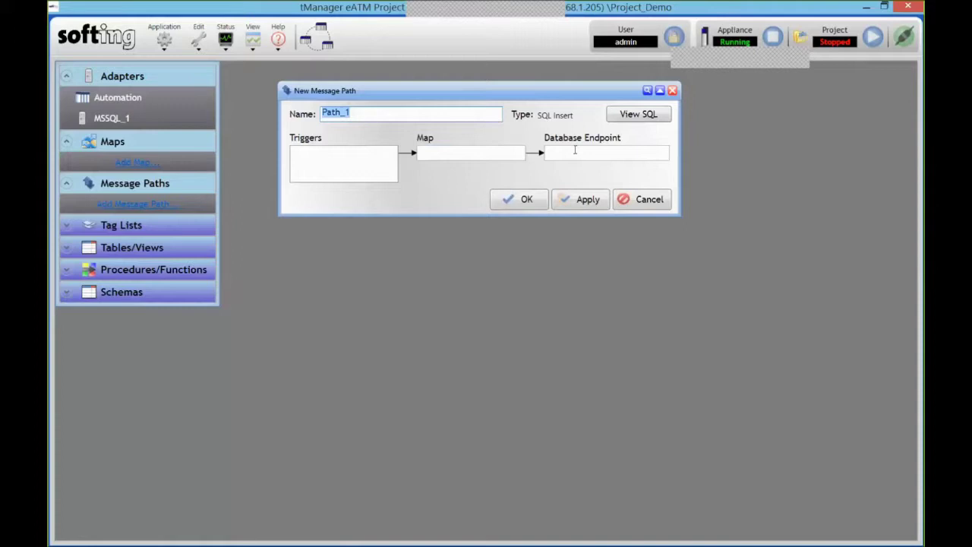
Set Trigger_1's type to Event after trying Periodic and Scheduled, keeping instance 1024, condition ALWAYS
right_click(130, 105)
click(328, 114)
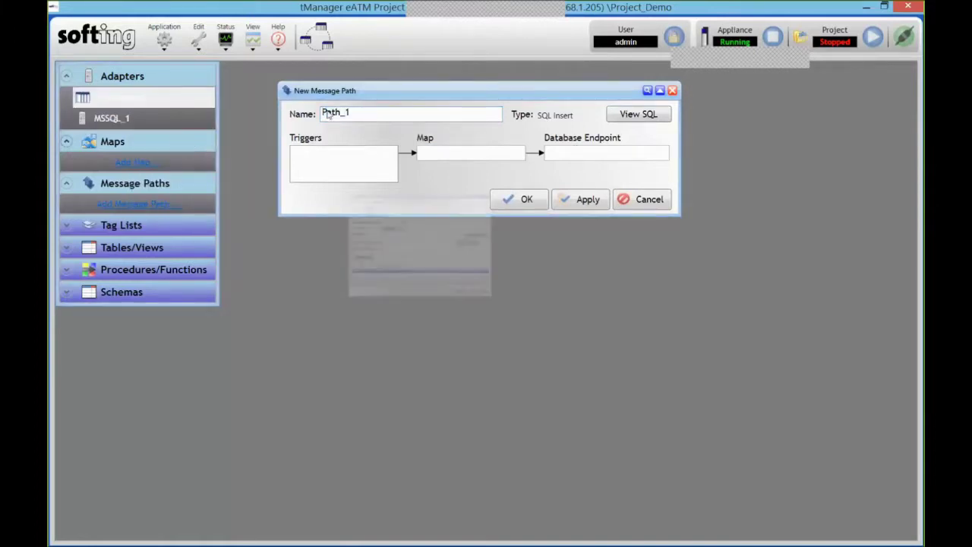
drag(426, 105, 472, 145)
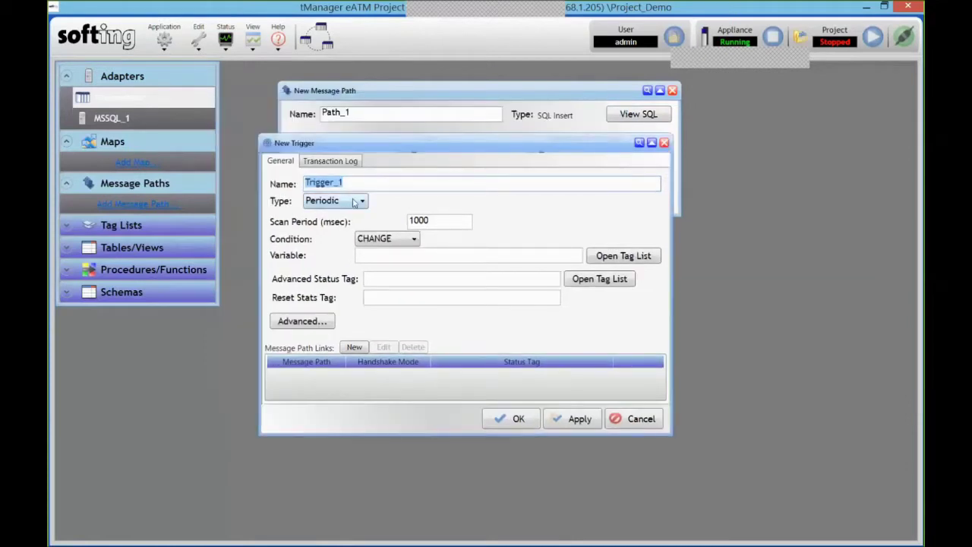
click(358, 202)
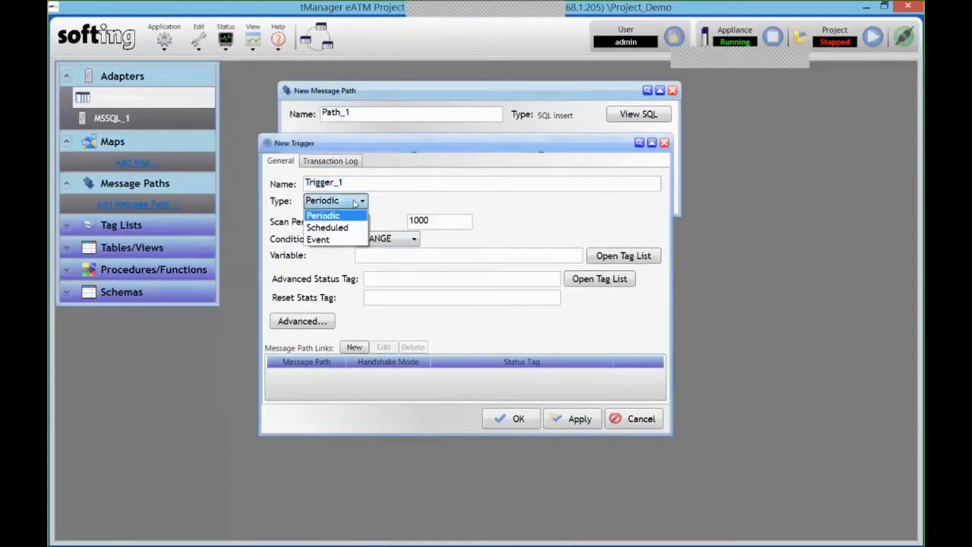
click(359, 205)
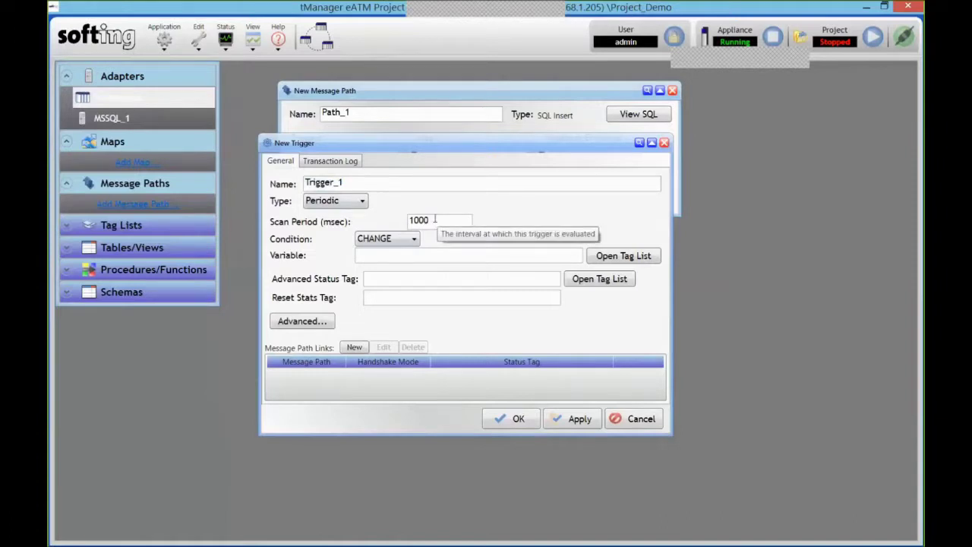
click(362, 202)
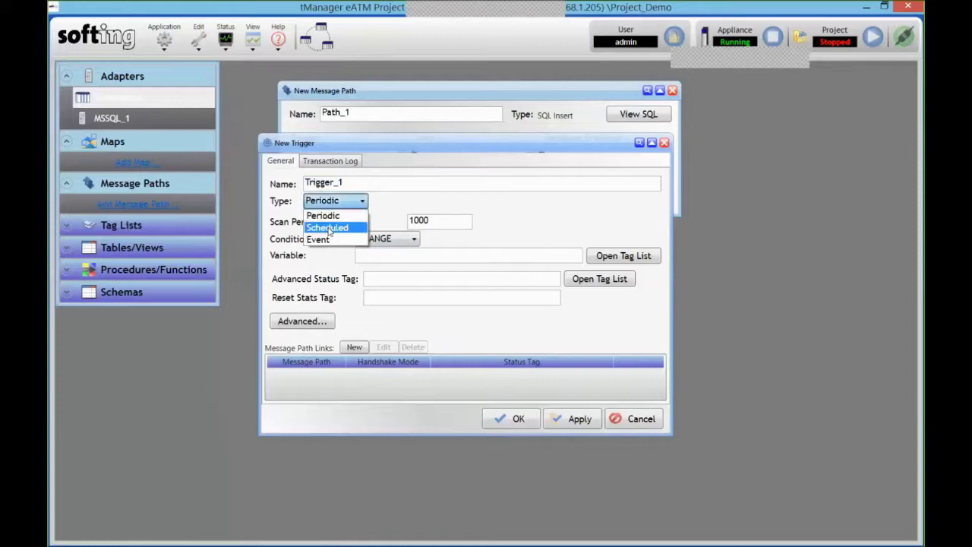
click(328, 226)
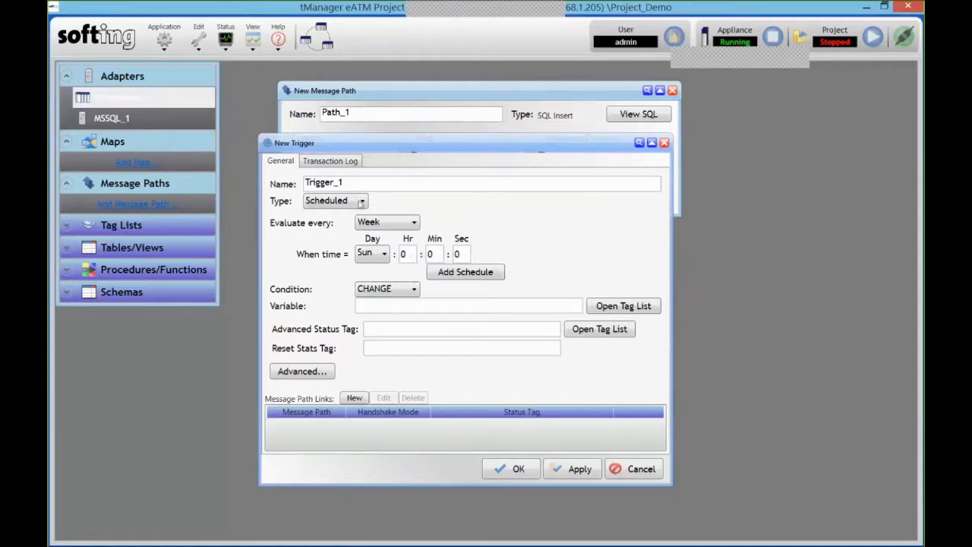
click(360, 202)
click(329, 241)
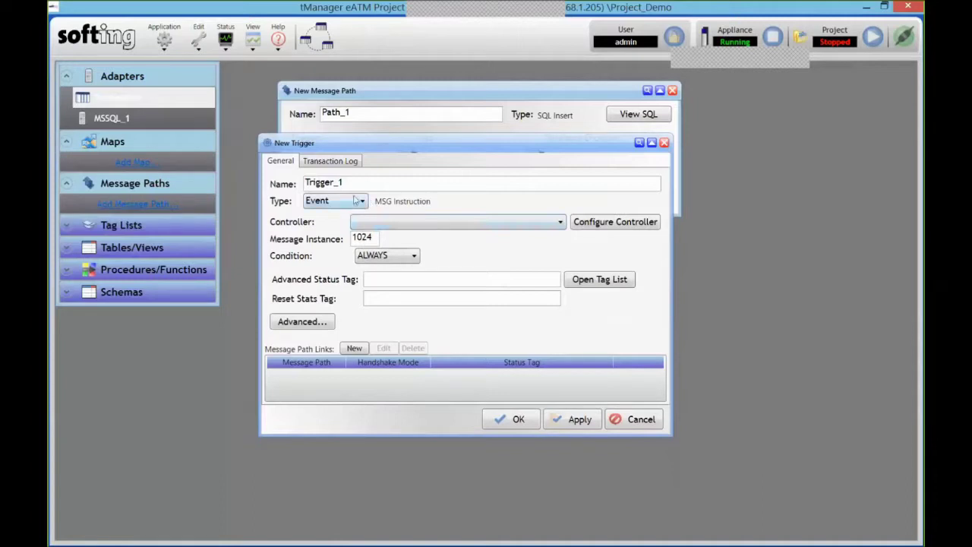
Make Trigger_1 Periodic with condition CHANGE, watching CLX_eATM_Demo\PRODUCTION_COUNT
click(359, 202)
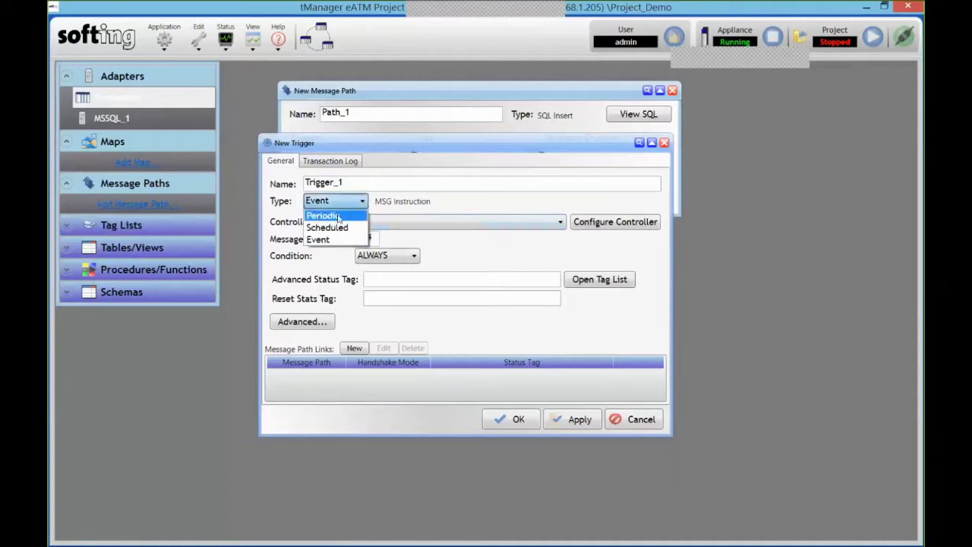
click(338, 217)
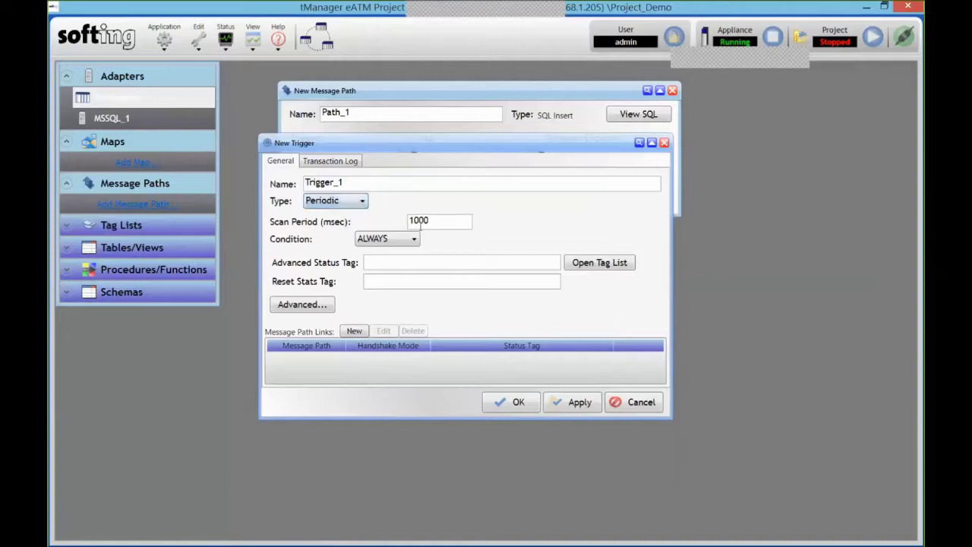
click(410, 238)
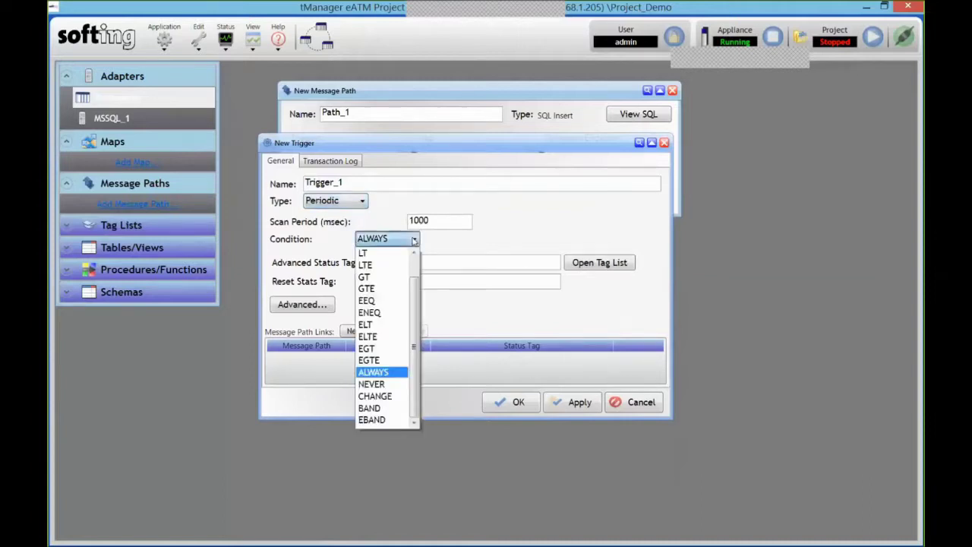
click(375, 395)
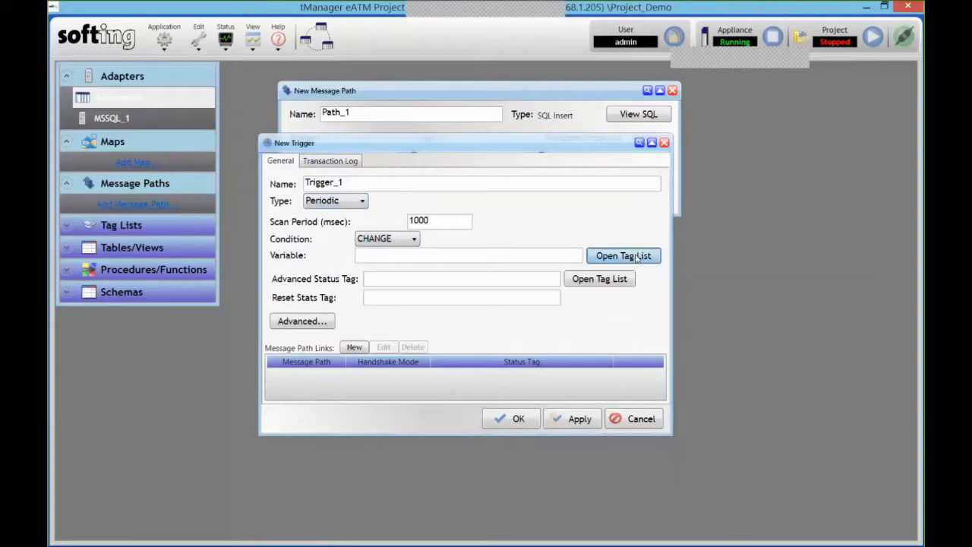
click(636, 258)
scroll(777, 306, down, 9)
scroll(777, 307, down, 5)
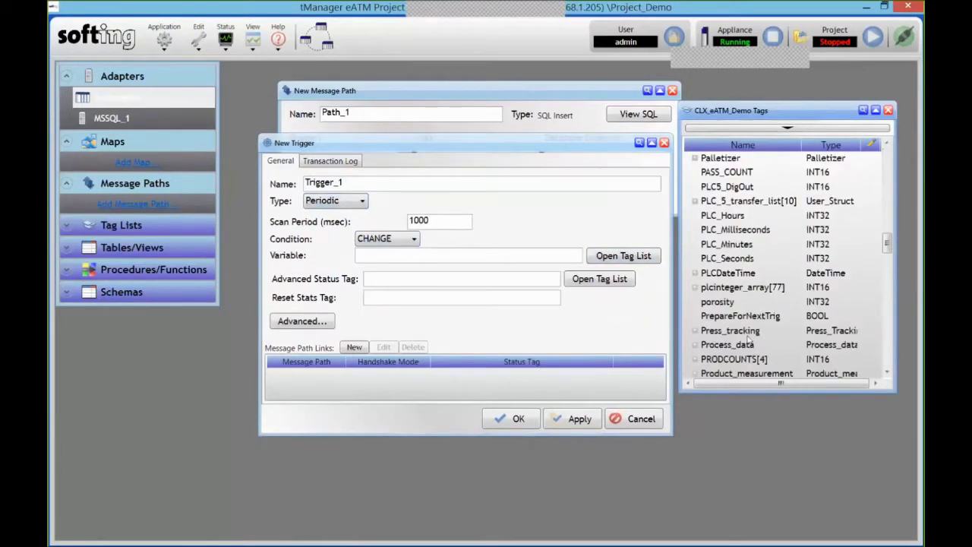
scroll(747, 319, down, 3)
drag(740, 277, 404, 251)
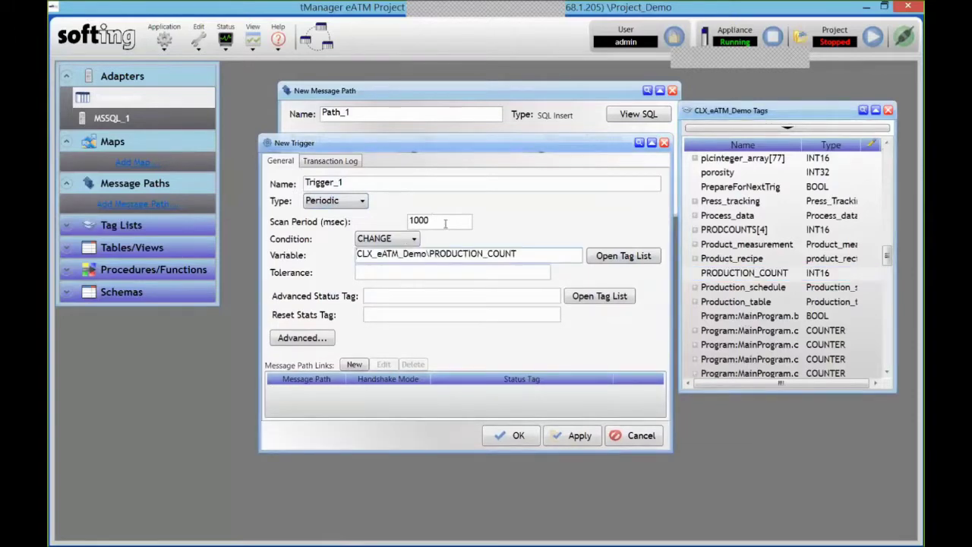
Set the trigger's scan period to 250 ms, leaving the condition at CHANGE
drag(433, 221, 325, 226)
text(250)
click(389, 239)
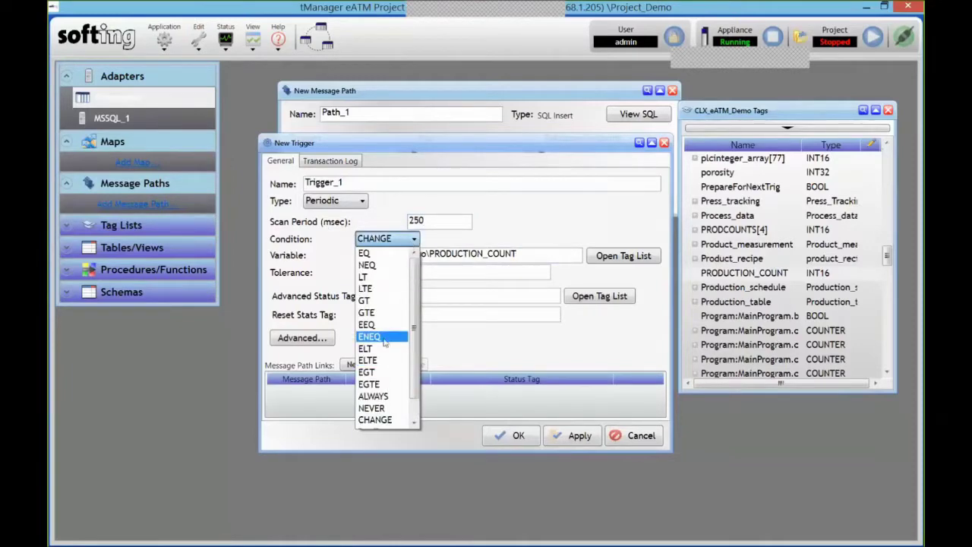
scroll(384, 334, down, 1)
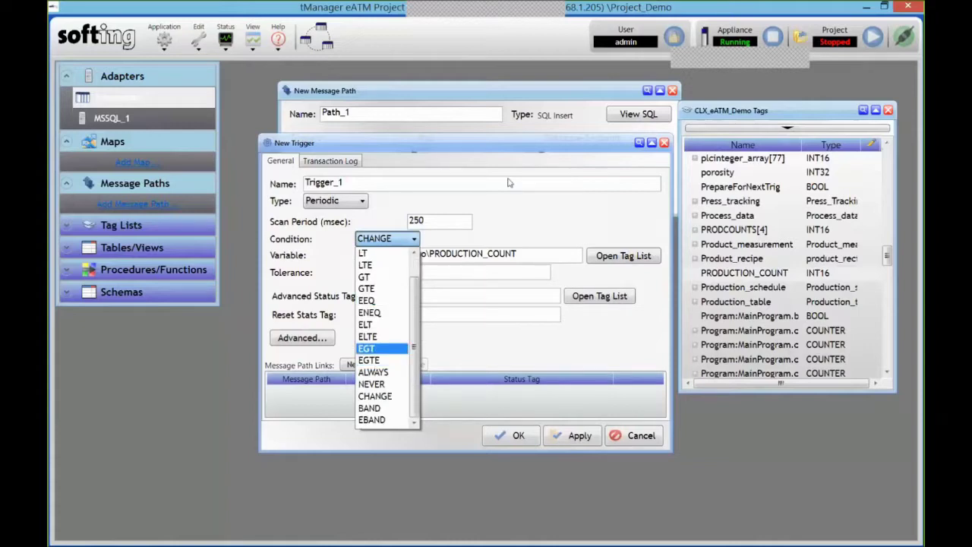
click(529, 231)
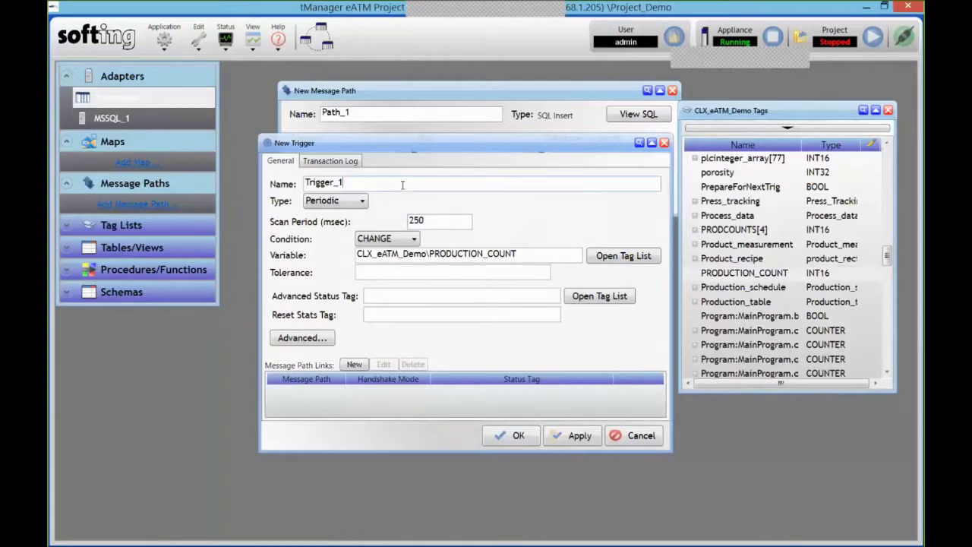
Rename the trigger to Trigger_Report and save it
key(BackSpace)
text(Report)
click(517, 434)
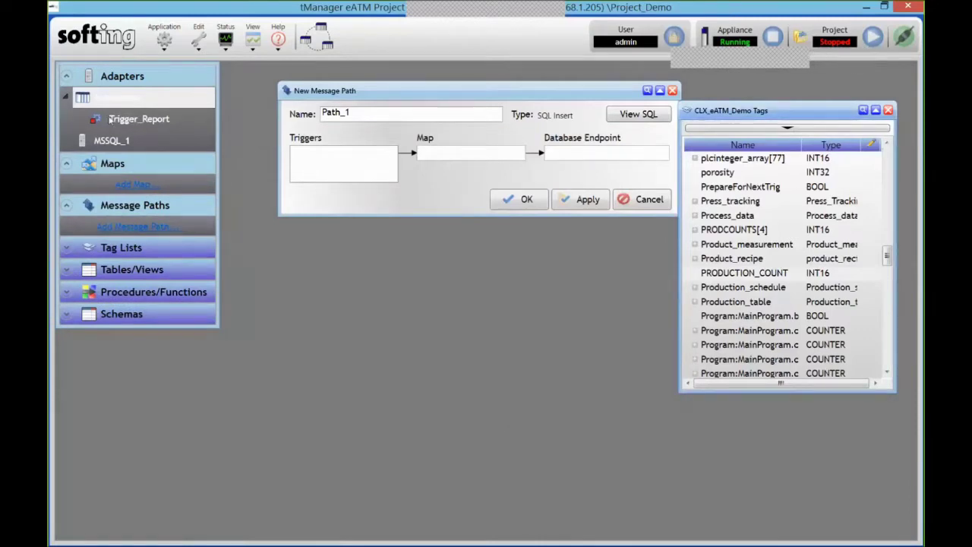
Attach Trigger_Report to the message path and rename the path to Path_Report
drag(132, 123, 332, 173)
click(387, 116)
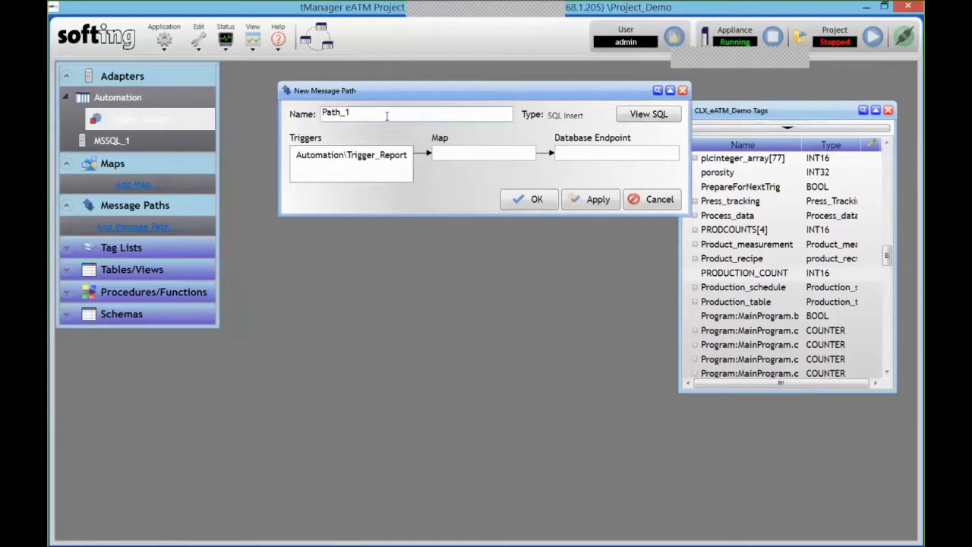
key(BackSpace)
text(Report)
click(482, 153)
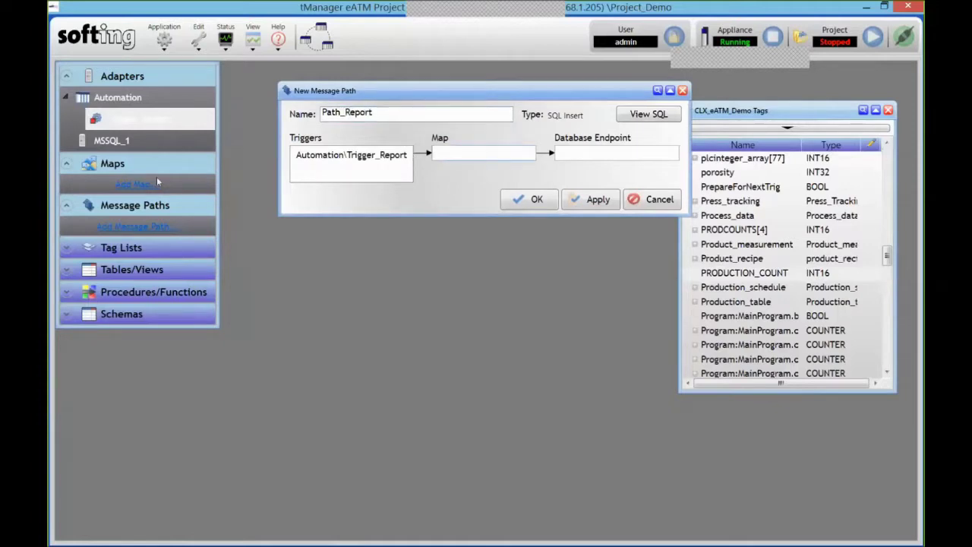
Create a new unidirectional map and review the CLX_eATM_Demo input schema options
click(139, 187)
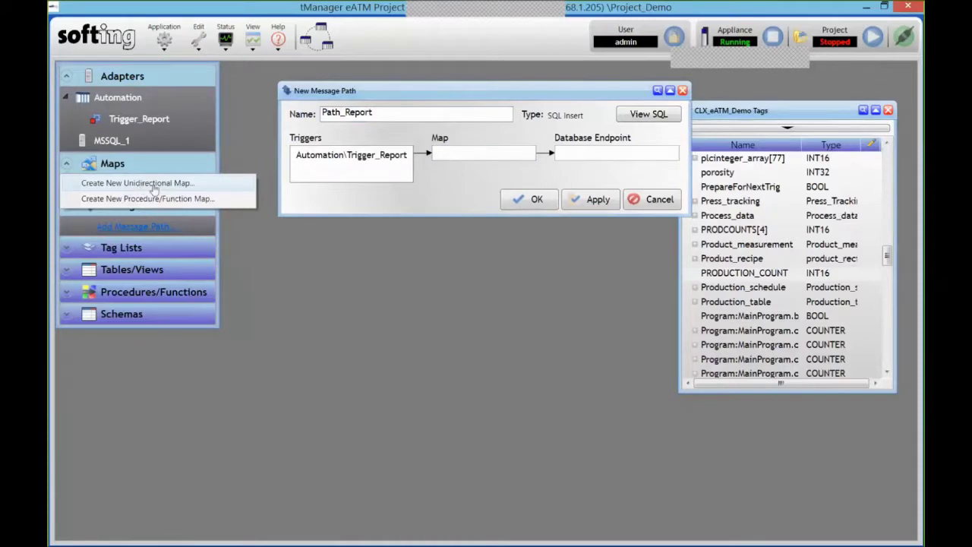
click(155, 184)
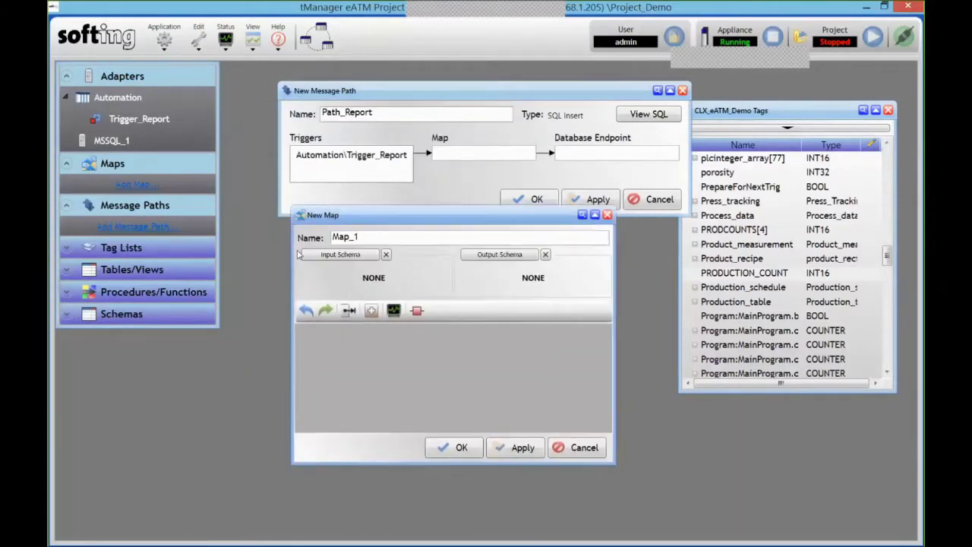
click(304, 254)
click(471, 267)
drag(747, 111, 133, 156)
Browse the MSSQL_1 tables and use eatm.Work_in_process as the map's output schema
click(500, 254)
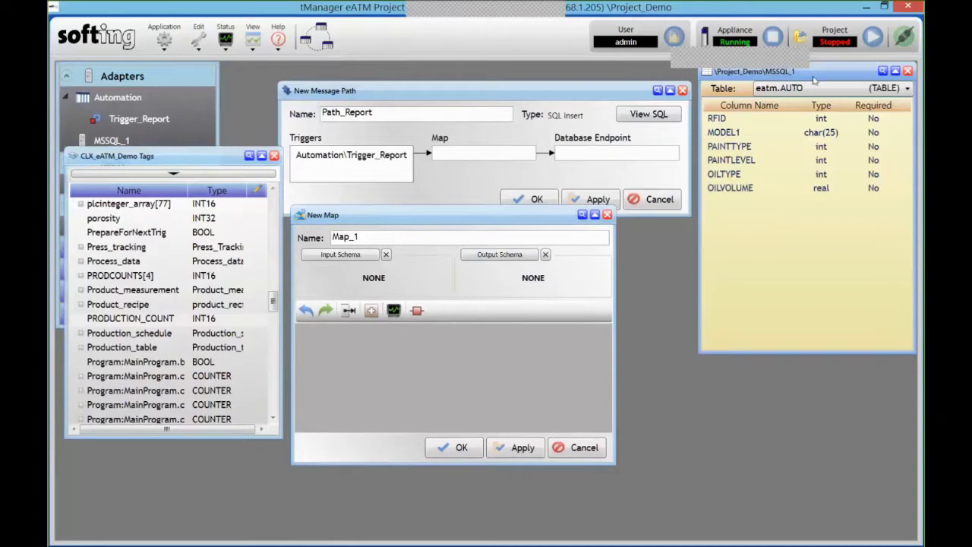
drag(814, 76, 802, 109)
click(806, 121)
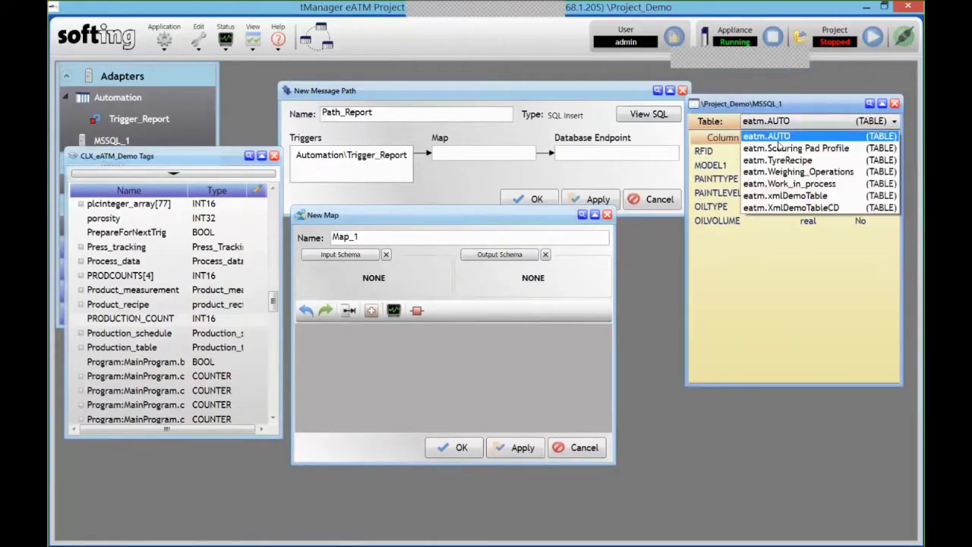
click(790, 160)
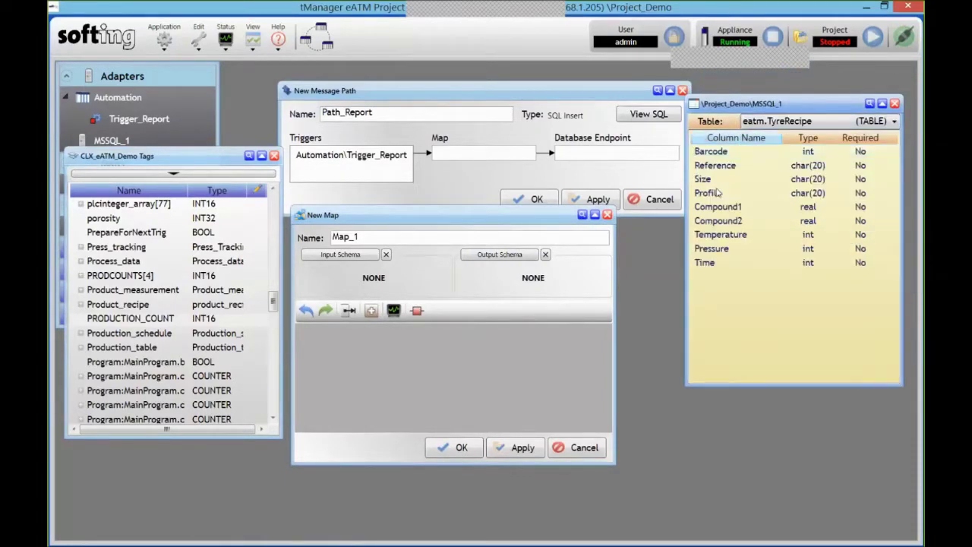
click(803, 124)
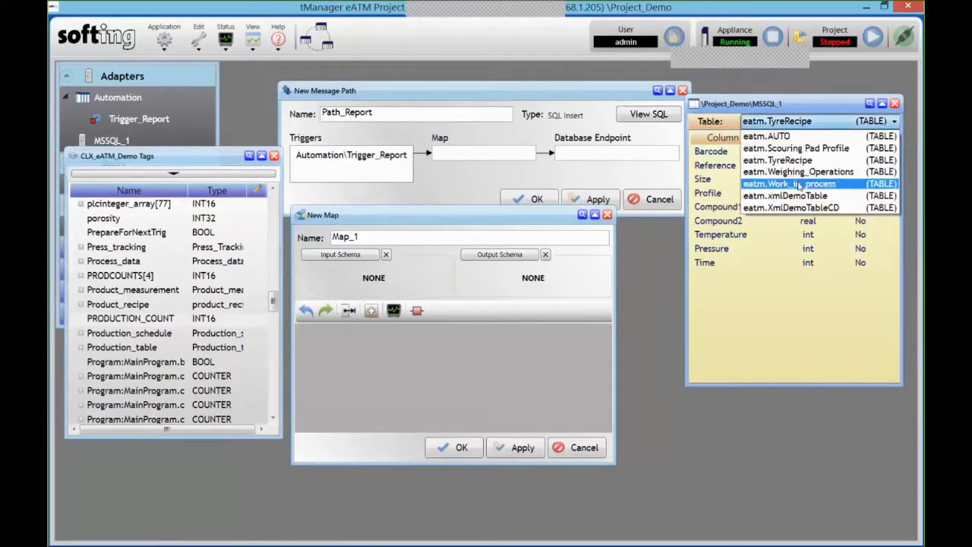
click(799, 183)
drag(723, 152, 537, 334)
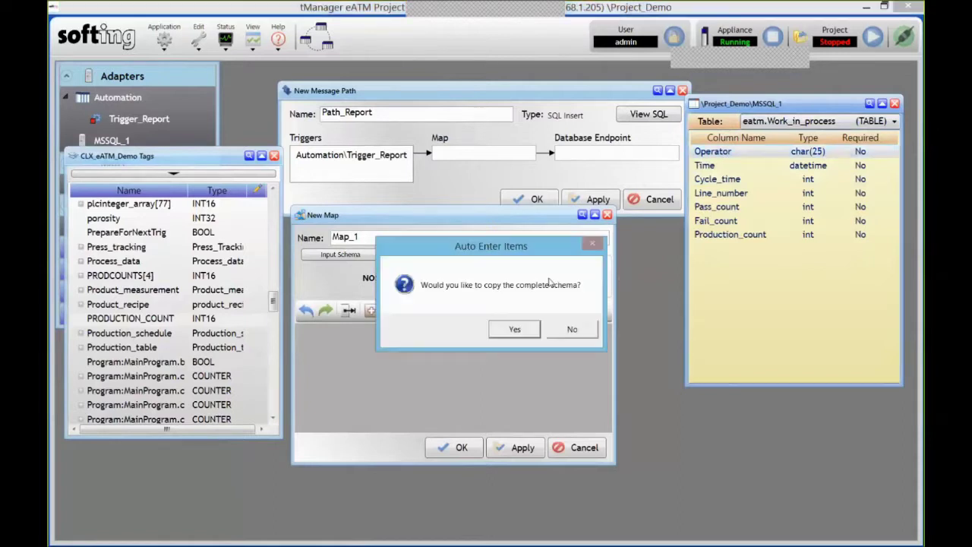
Copy the full table schema, then add PRODUCTION_COUNT, PASS_COUNT, LINE_NUMBER, FAIL_COUNT and CYCLE_TIME as inputs
click(514, 329)
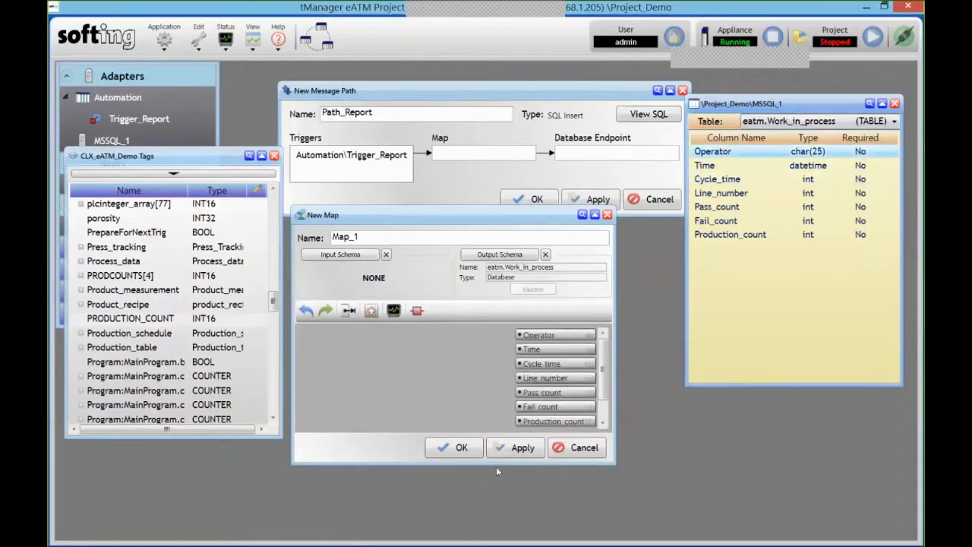
drag(496, 466, 495, 498)
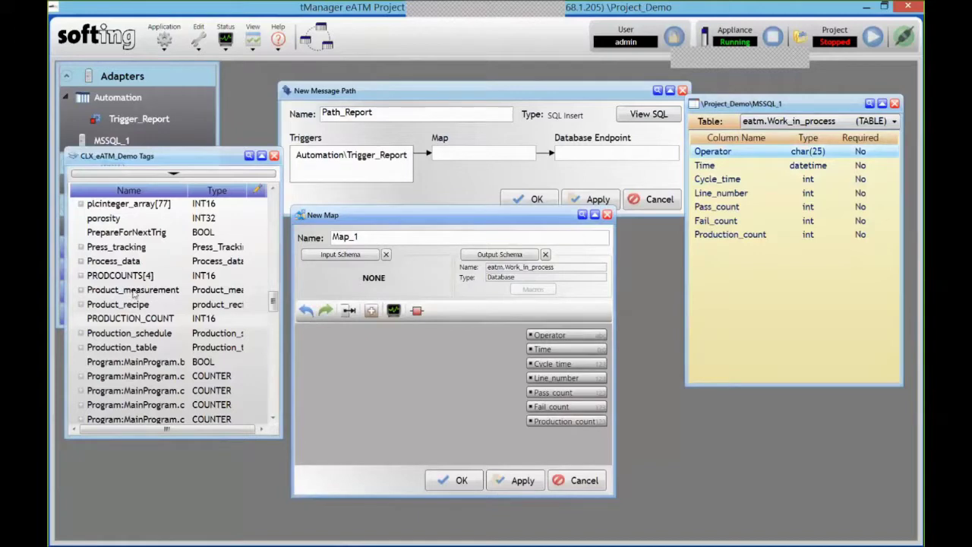
drag(137, 319, 334, 418)
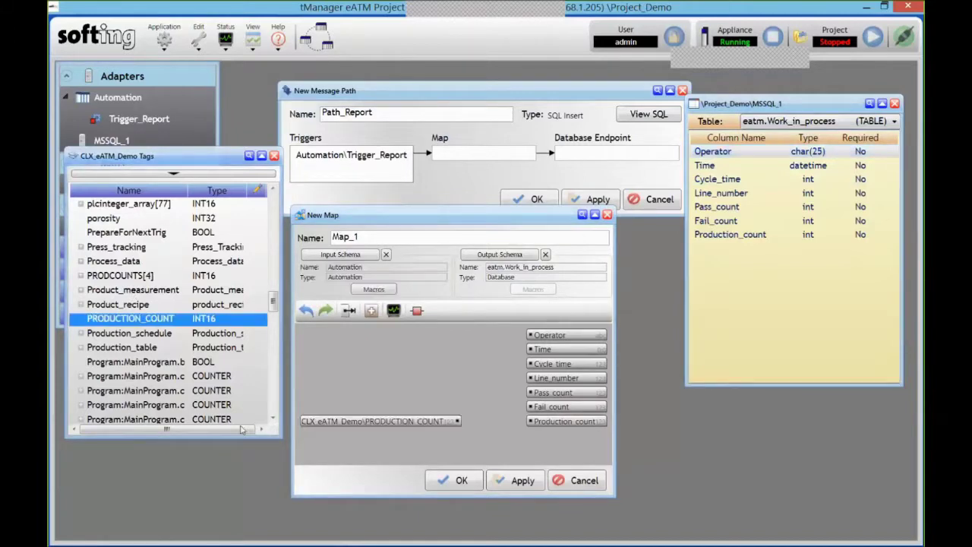
scroll(241, 429, up, 5)
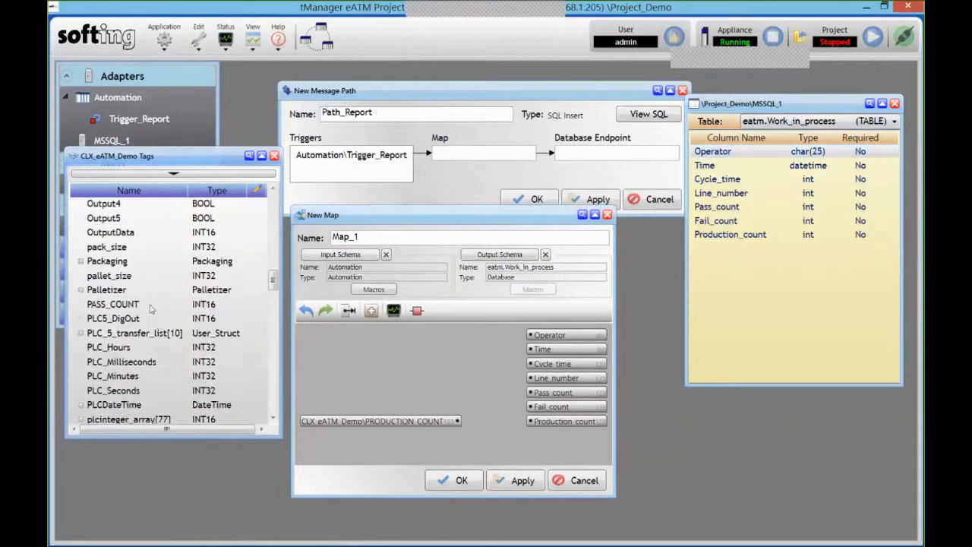
drag(112, 304, 366, 390)
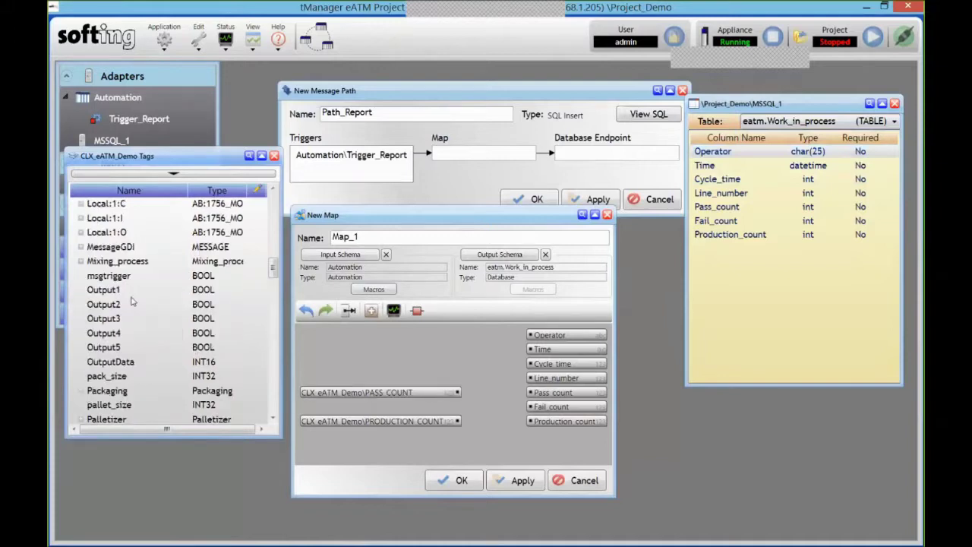
scroll(131, 301, up, 1)
drag(122, 231, 344, 375)
scroll(177, 316, up, 2)
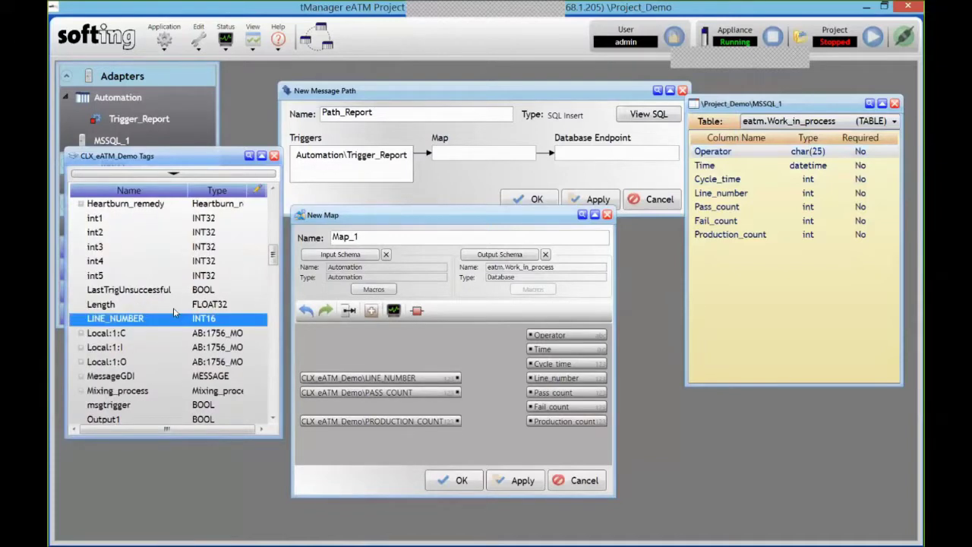
scroll(163, 300, up, 3)
drag(133, 248, 363, 407)
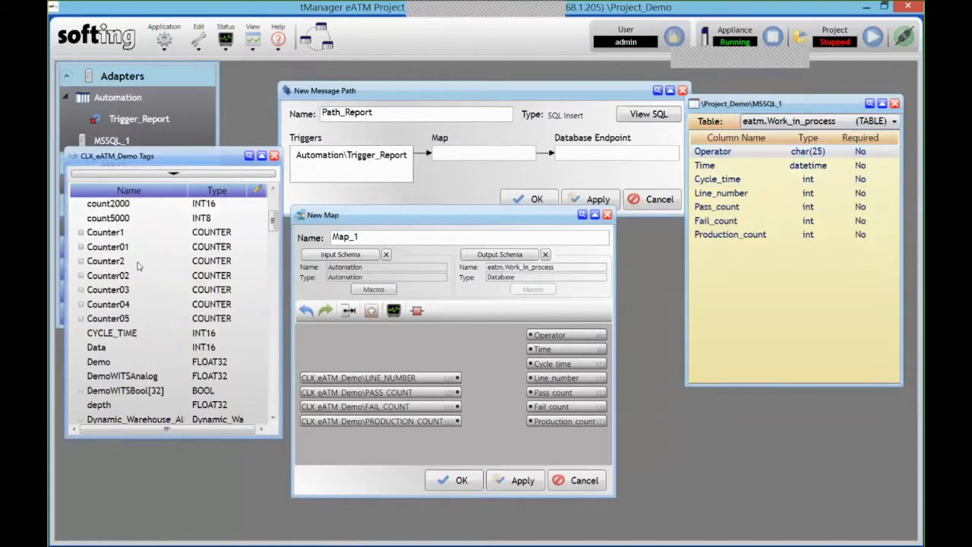
drag(303, 363, 304, 364)
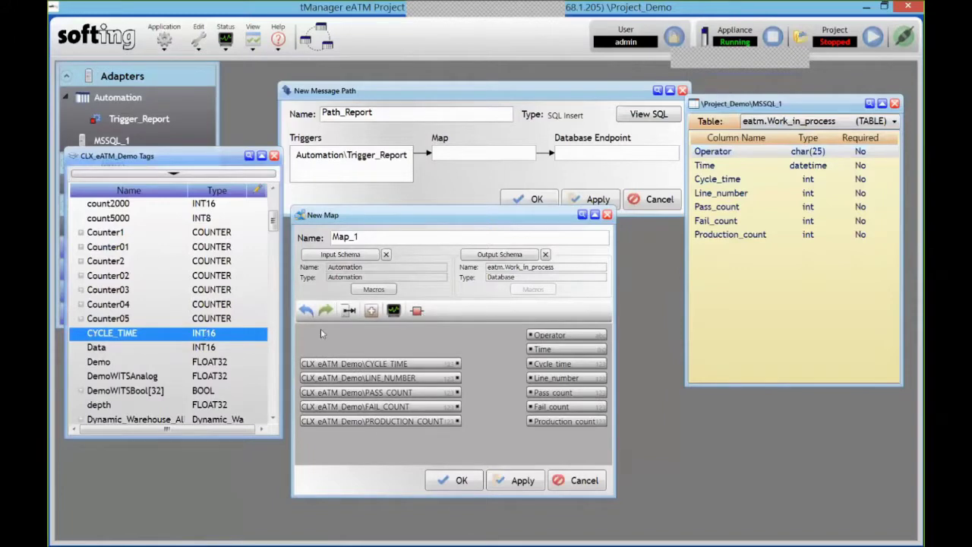
Add a TIMESTAMP macro and a constant named 'Demo' to the map inputs
click(373, 290)
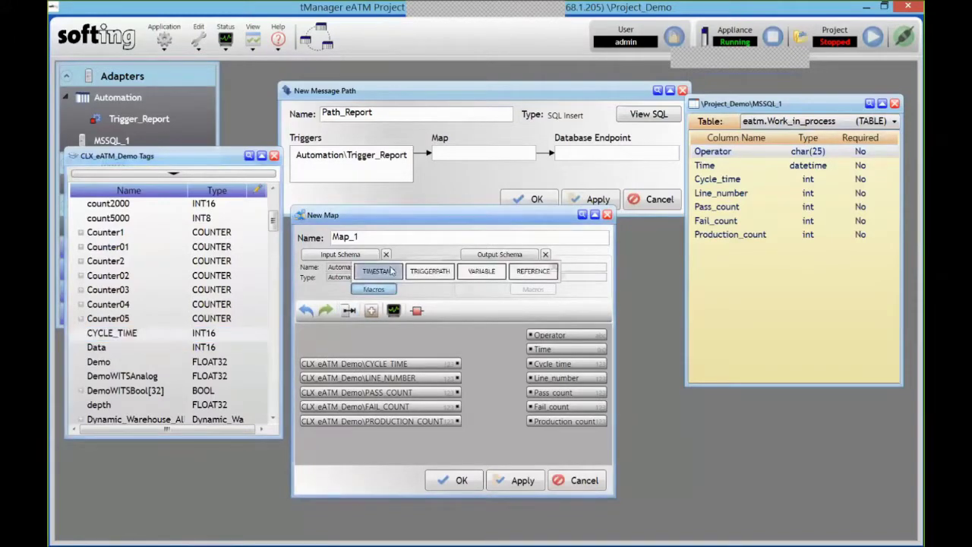
drag(380, 273, 346, 348)
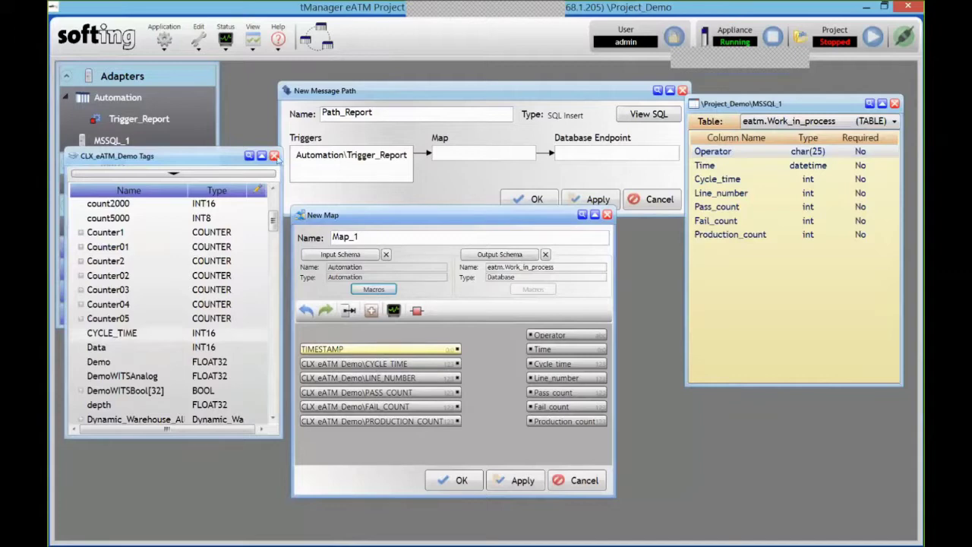
click(372, 311)
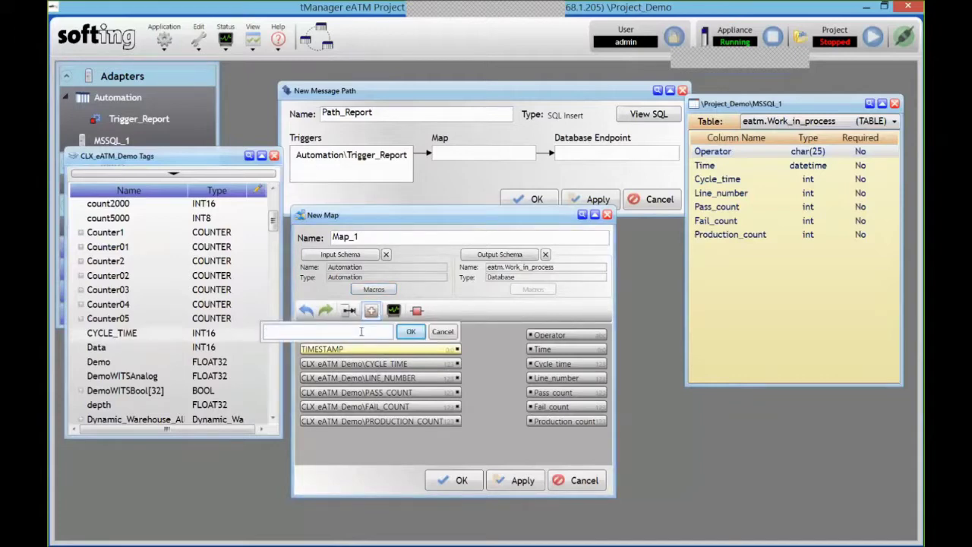
text(C)
text(emo)
click(418, 333)
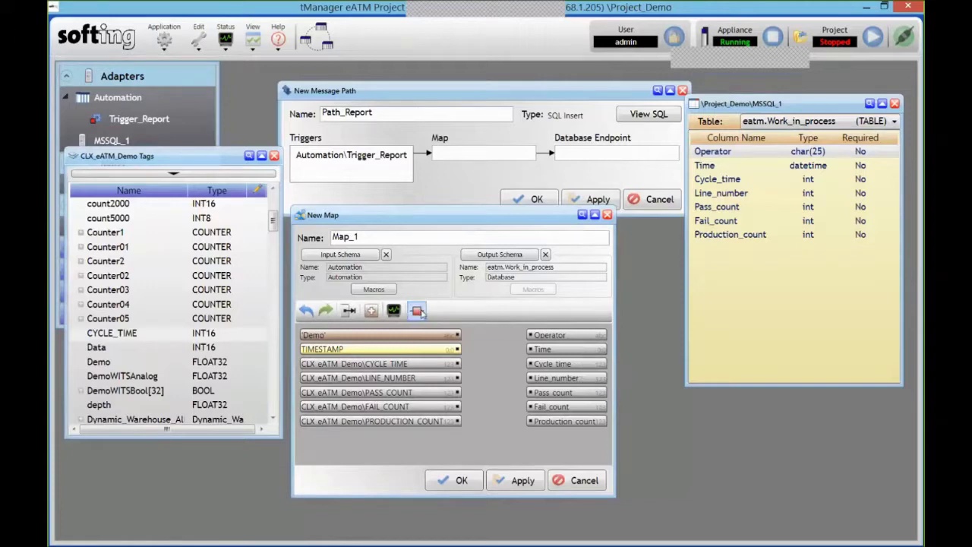
Try a Math ADD functoid on PRODUCTION_COUNT and FAIL_COUNT, then delete it again
click(416, 311)
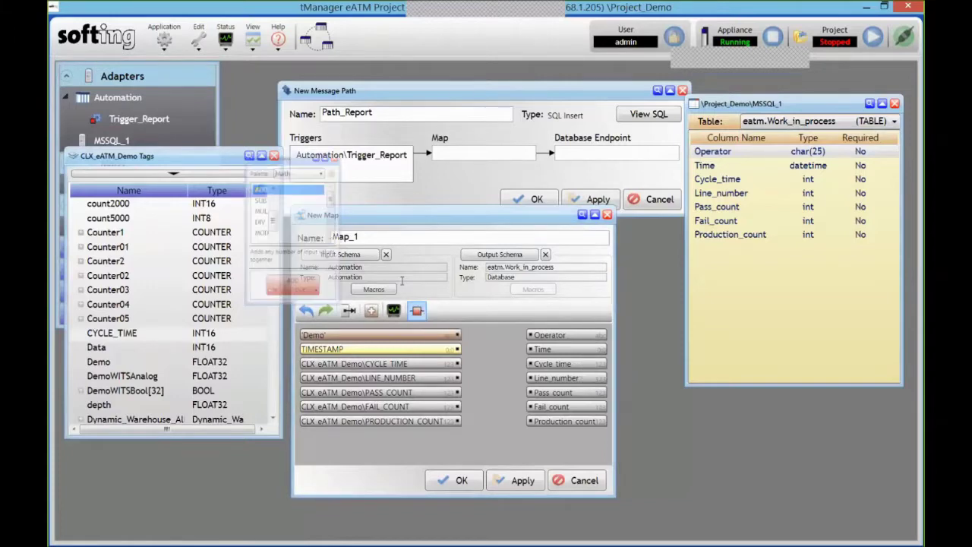
mouse_move(345, 192)
mouse_down()
mouse_move(346, 228)
mouse_move(345, 188)
mouse_up()
click(319, 156)
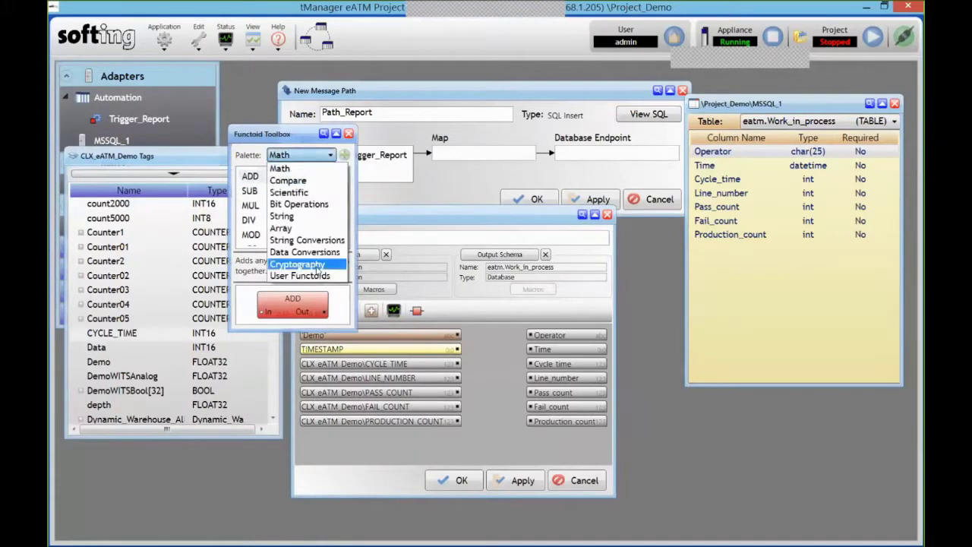
click(279, 168)
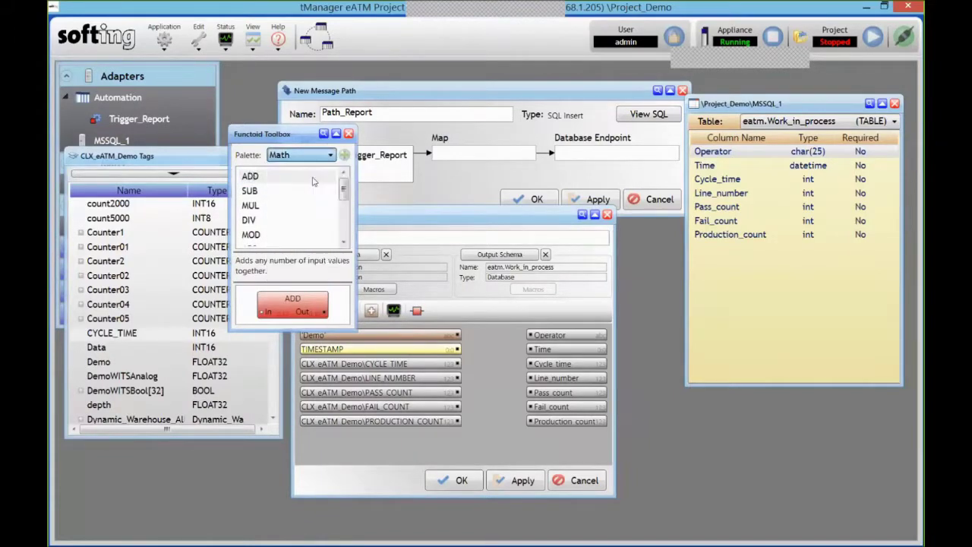
drag(295, 177, 495, 437)
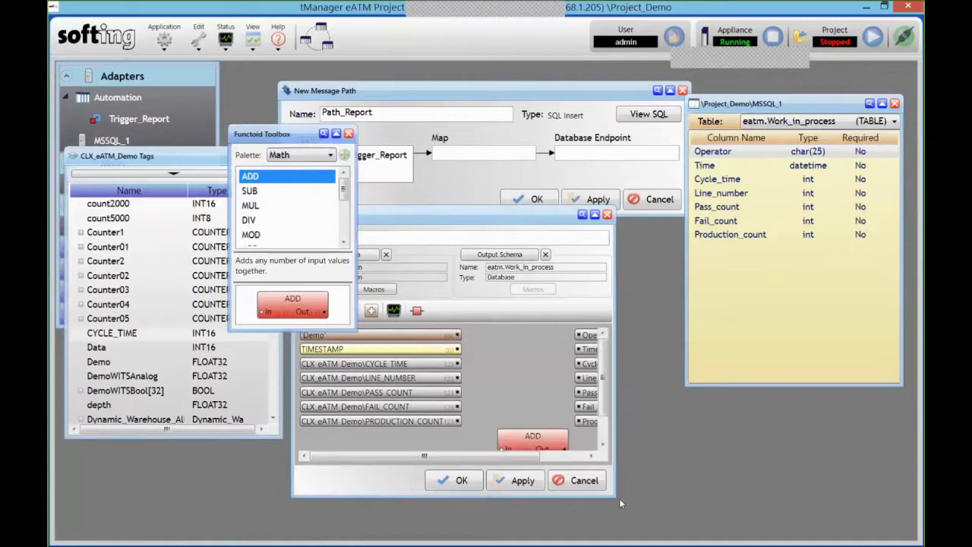
drag(617, 499, 708, 517)
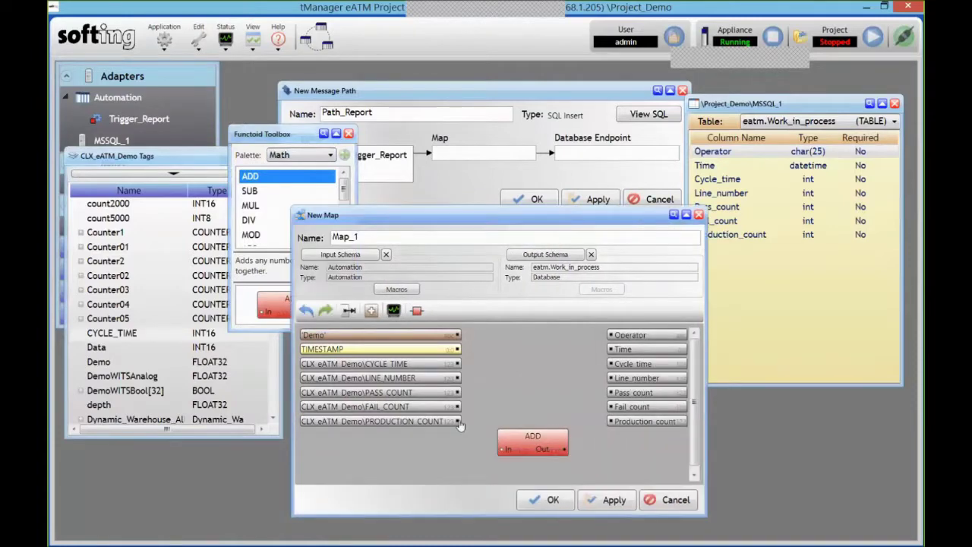
mouse_move(503, 452)
mouse_down()
mouse_move(459, 420)
mouse_move(502, 449)
mouse_up()
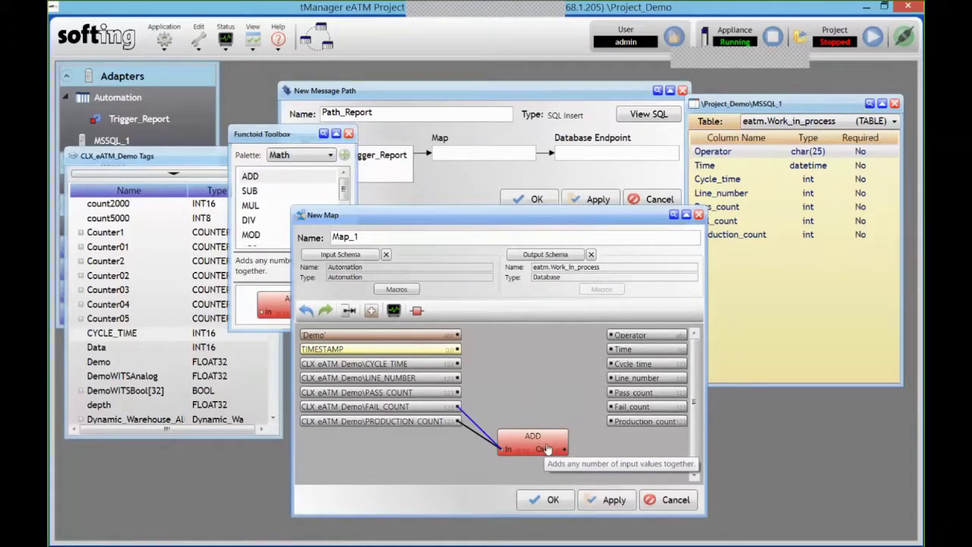
click(543, 450)
key(Delete)
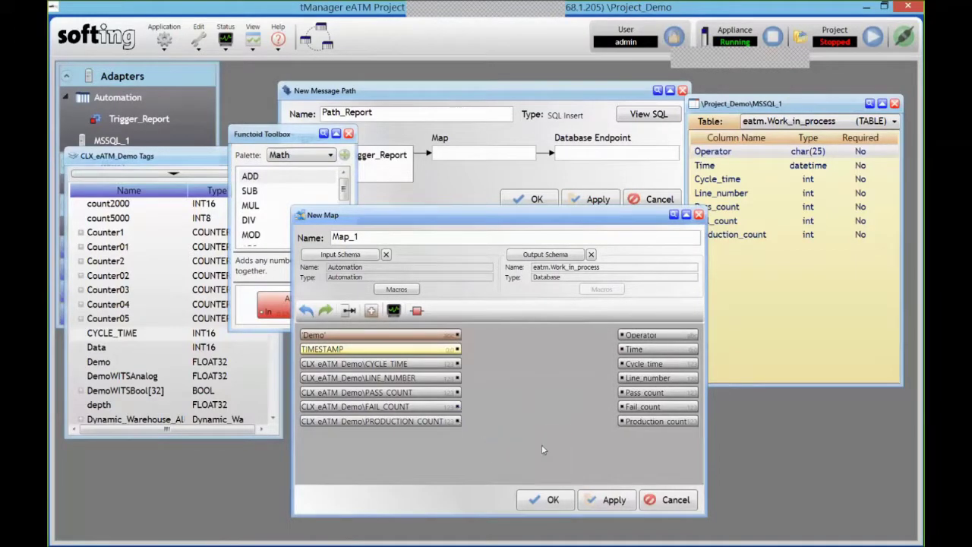
Connect all facing inputs to their columns, save as Map_Report, and place it in Path_Report's Map slot
click(350, 135)
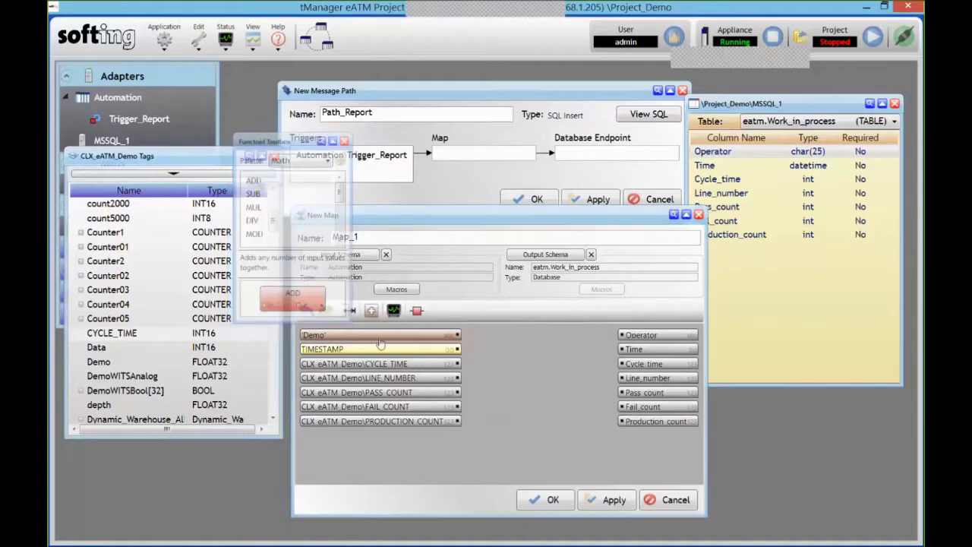
click(348, 312)
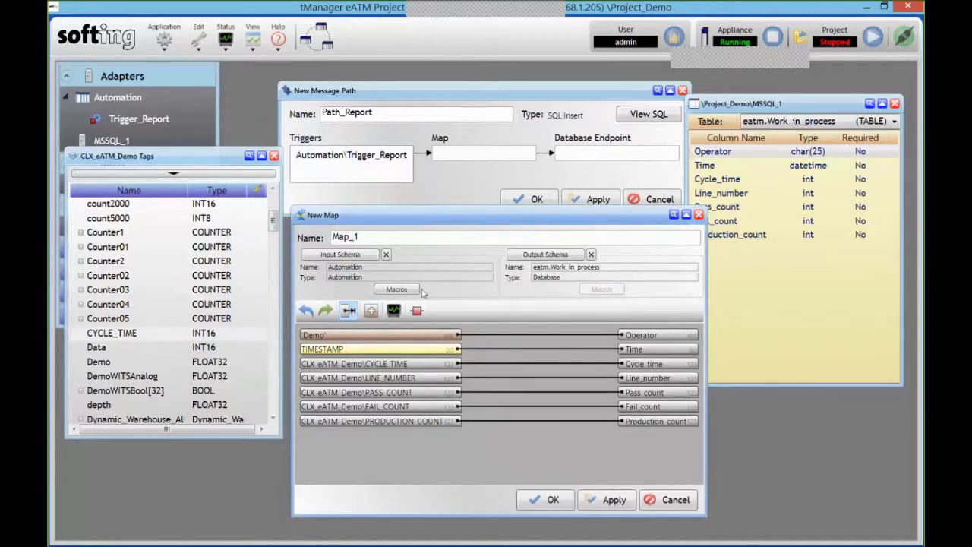
key(BackSpace)
text(Report)
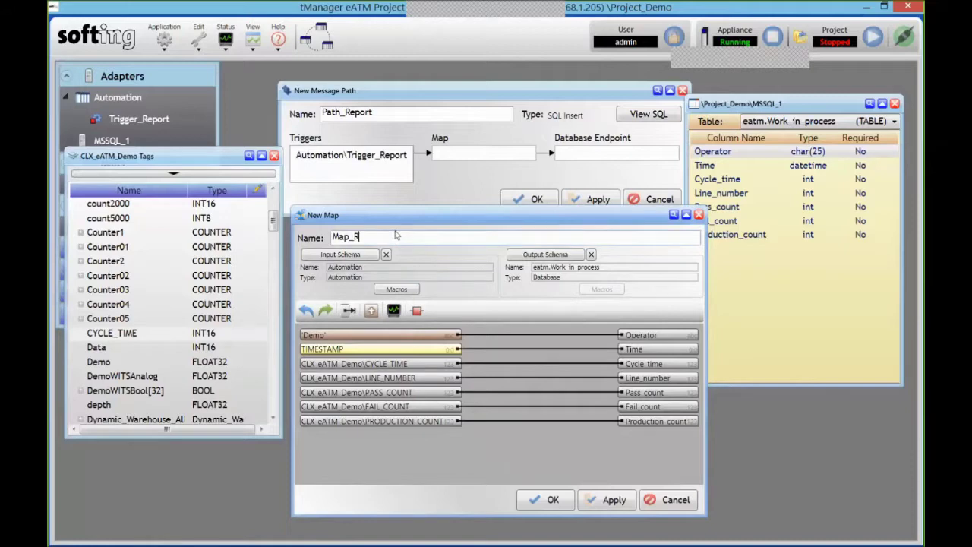
click(548, 499)
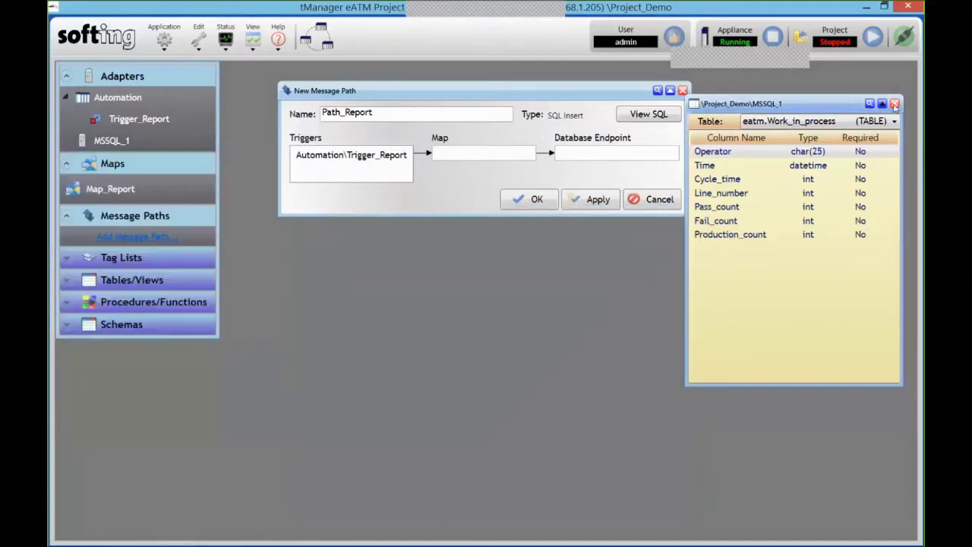
click(895, 104)
drag(110, 189, 507, 155)
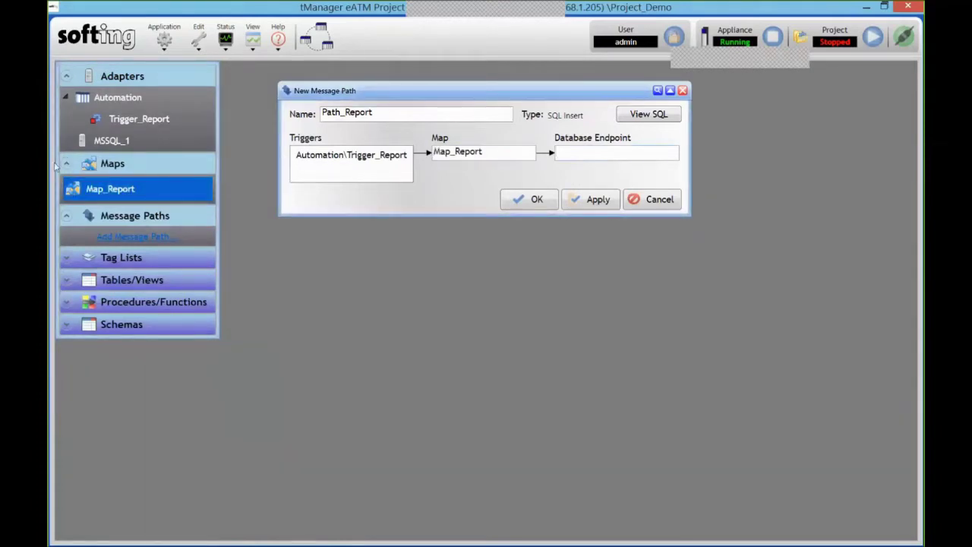
Create Endpoint_1 on MSSQL_1 with Store & Forward and a 100 MB queue size
right_click(97, 143)
mouse_move(98, 144)
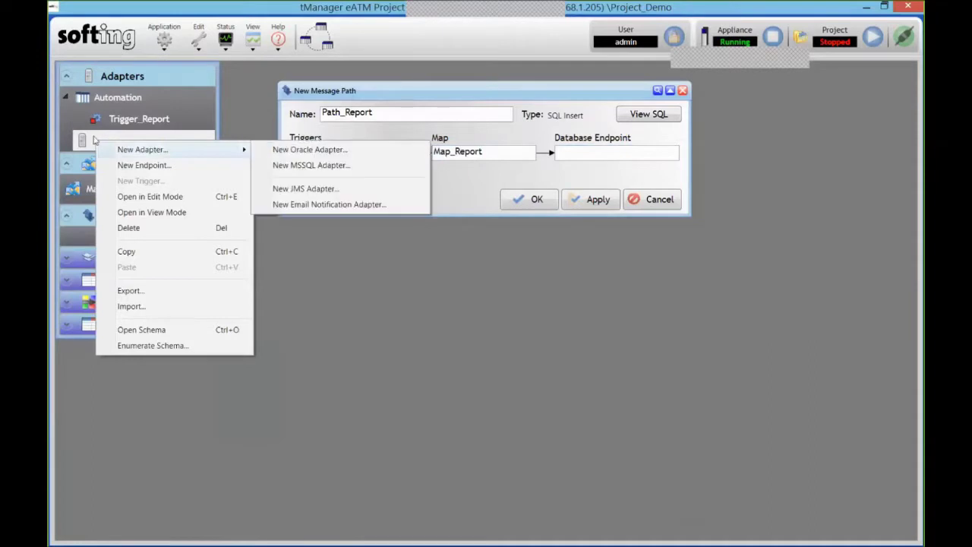
click(149, 166)
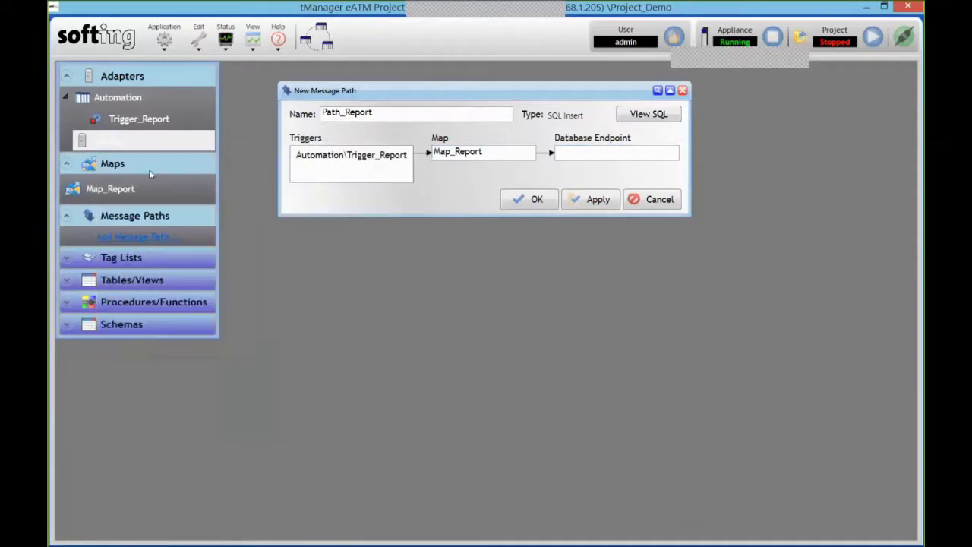
drag(338, 152, 386, 228)
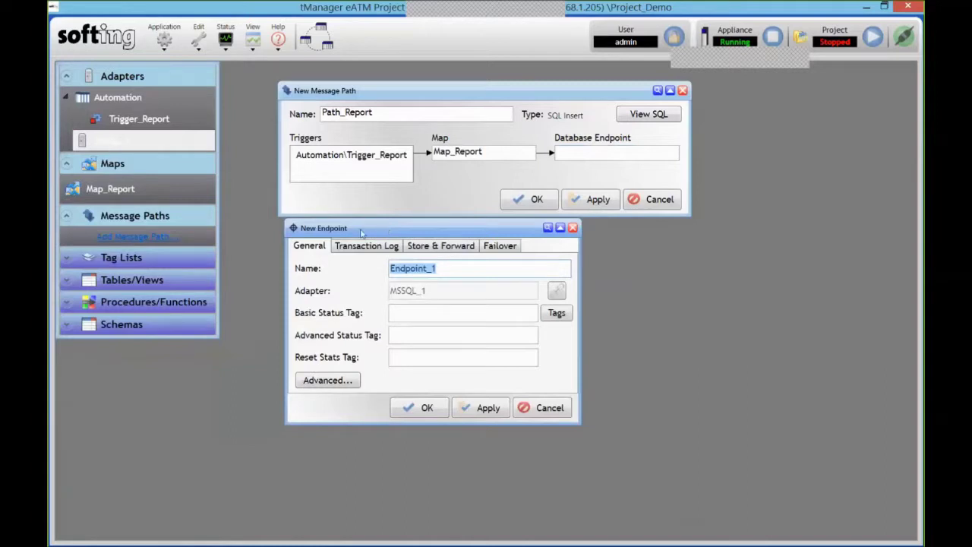
click(416, 247)
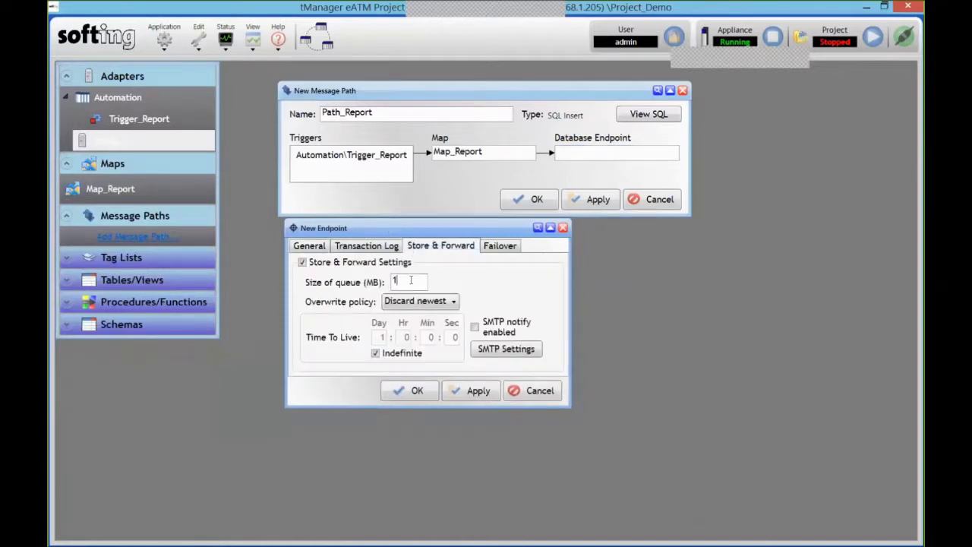
text(00)
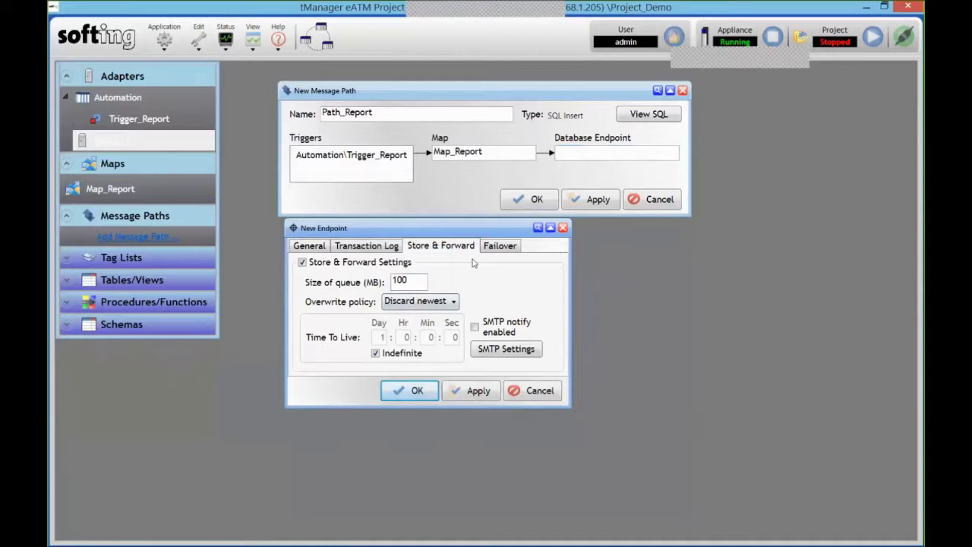
click(504, 247)
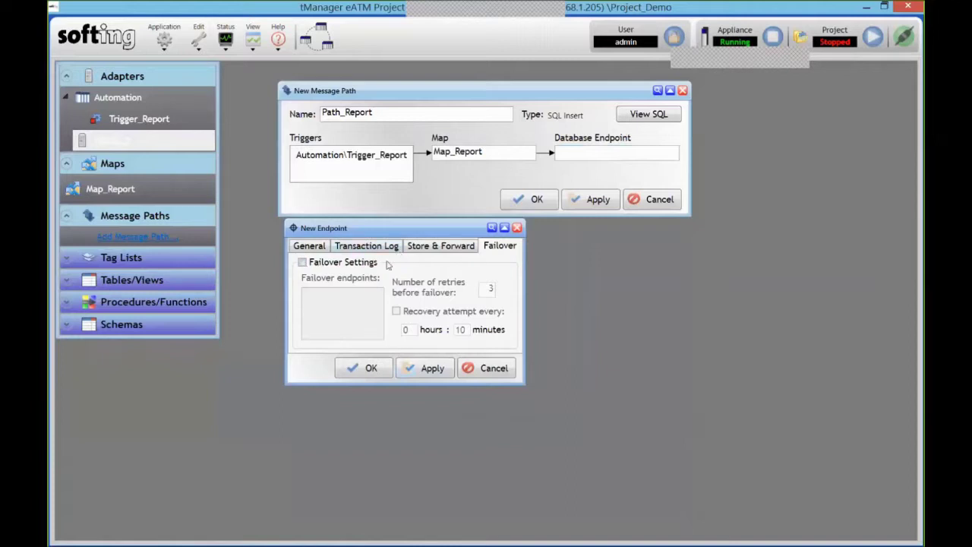
click(437, 246)
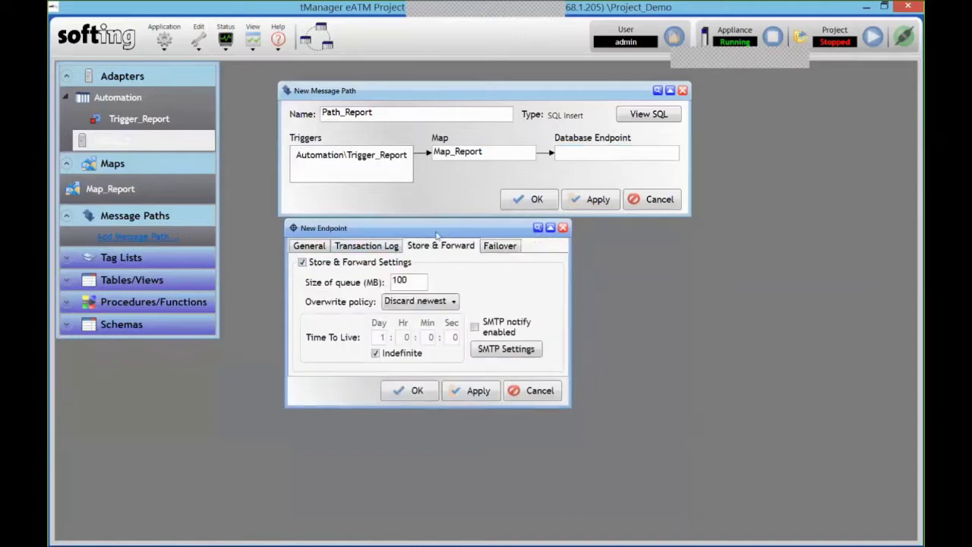
click(413, 390)
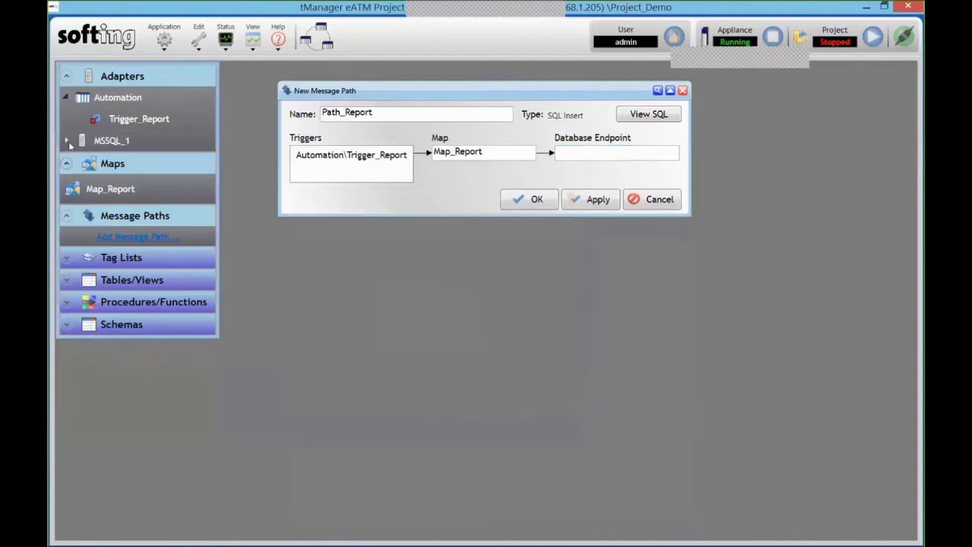
Set MSSQL_1\Endpoint_1 as Path_Report's database endpoint and apply the change
click(67, 141)
drag(134, 162, 587, 160)
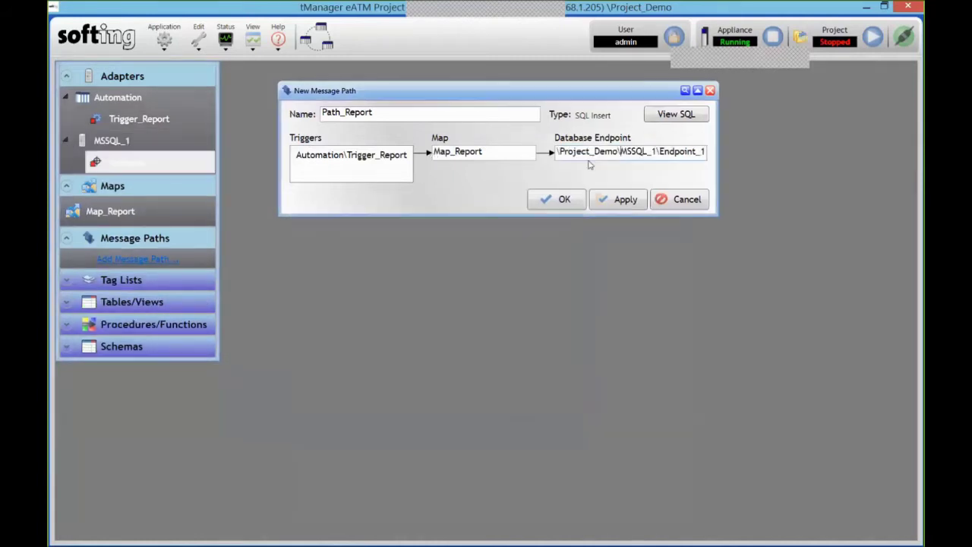
click(621, 205)
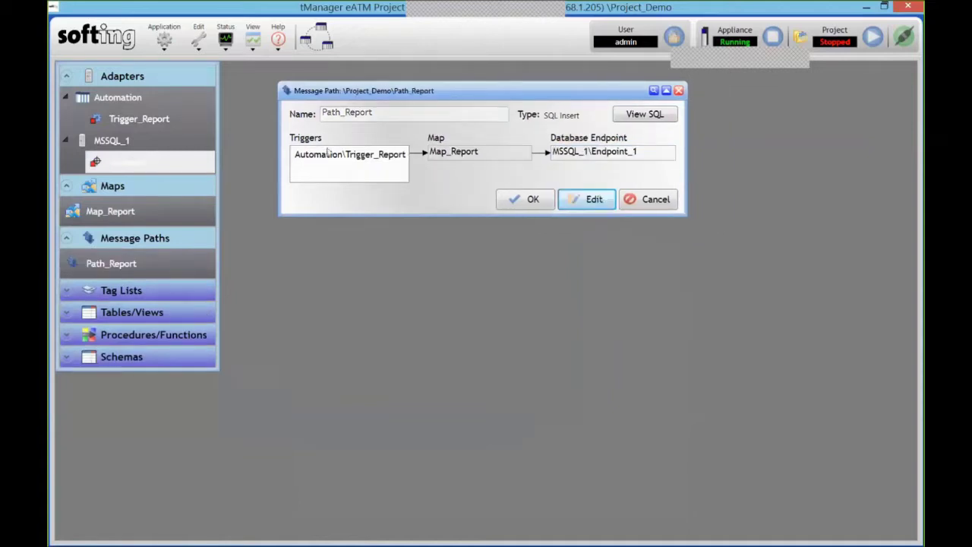
Start the Trigger_Report trigger and run the whole project, confirming with Yes
right_click(173, 167)
click(118, 166)
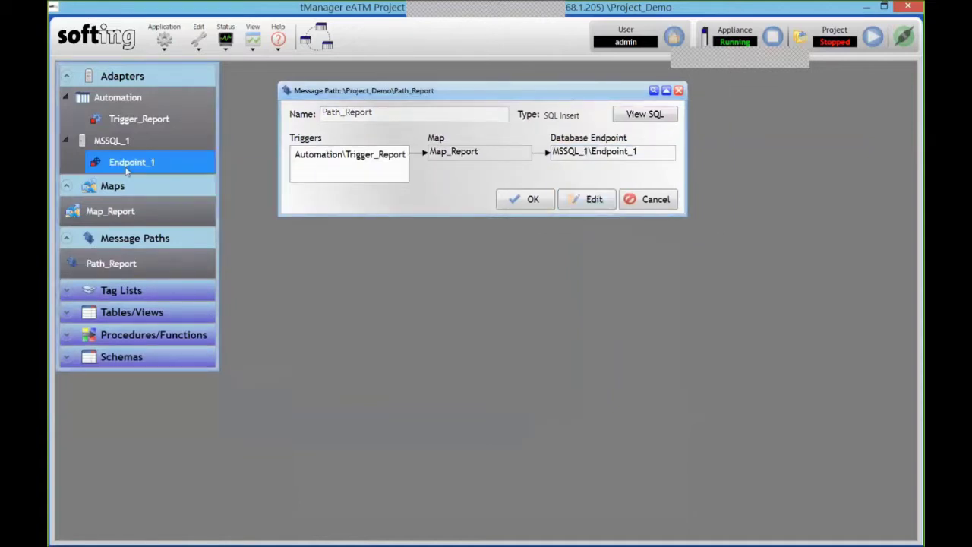
right_click(118, 168)
click(127, 131)
right_click(126, 125)
click(167, 135)
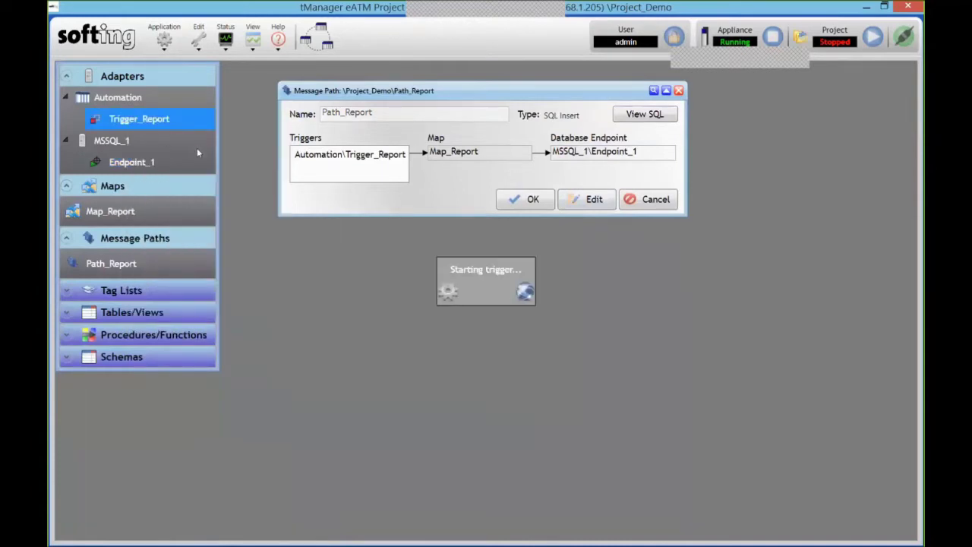
click(872, 38)
click(540, 328)
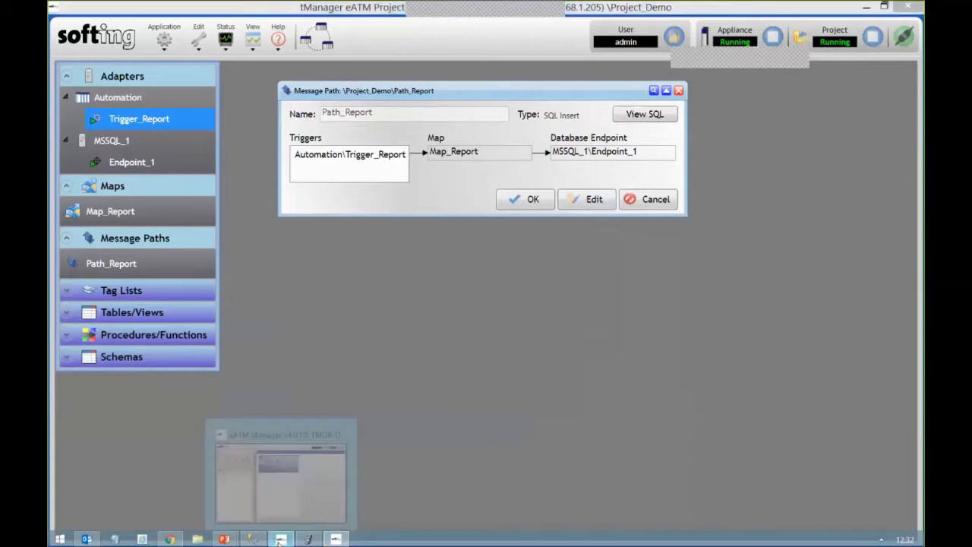
Check Endpoint_1's statistics in xATM Manager's Status view (12 successful messages), then switch to SSMS
click(280, 540)
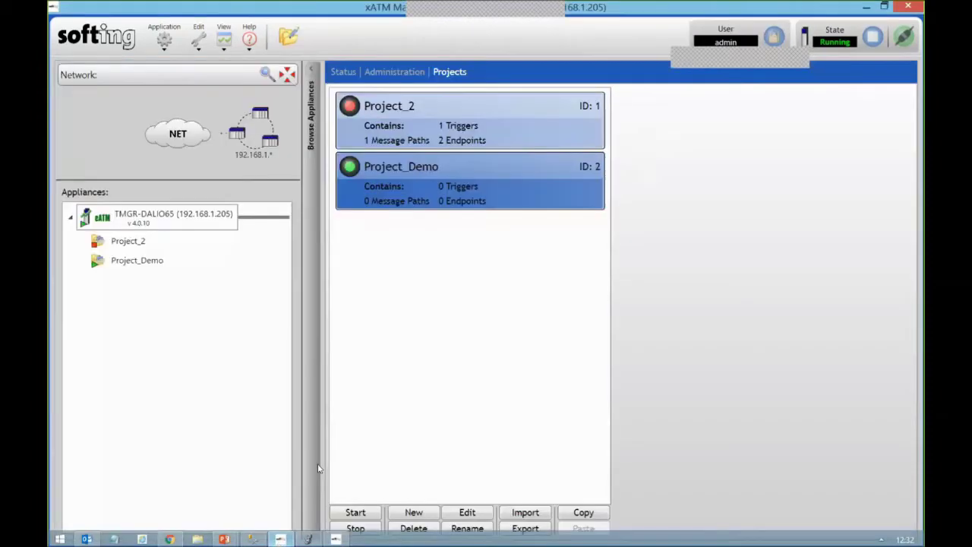
click(343, 72)
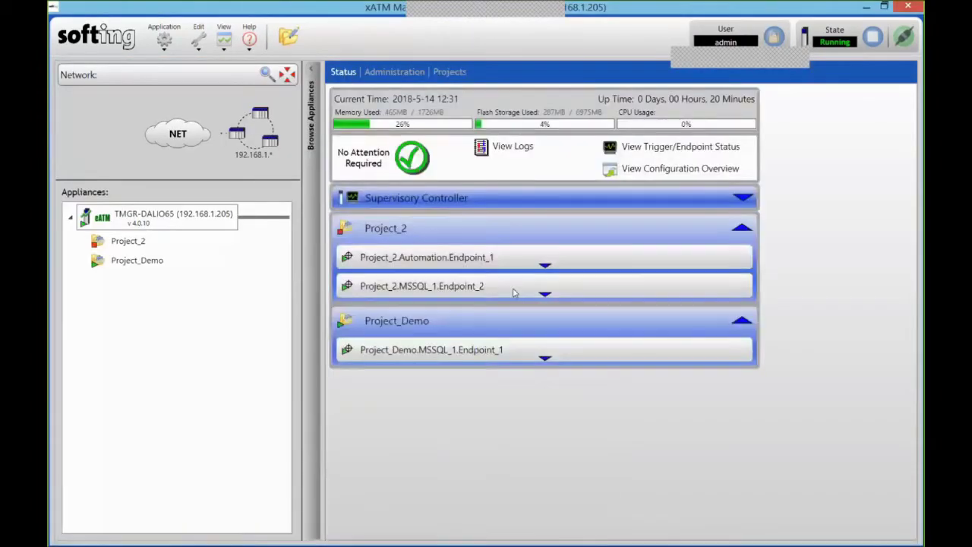
click(554, 356)
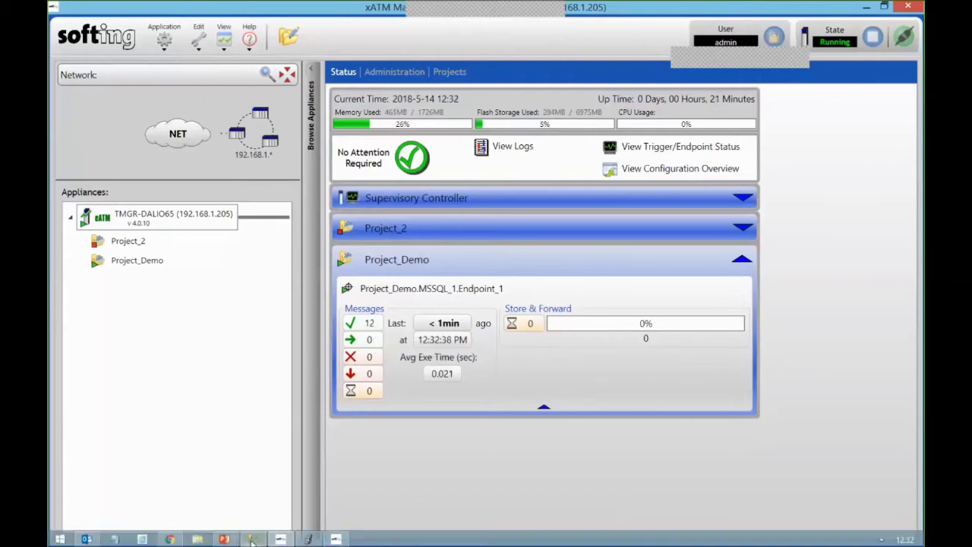
click(251, 539)
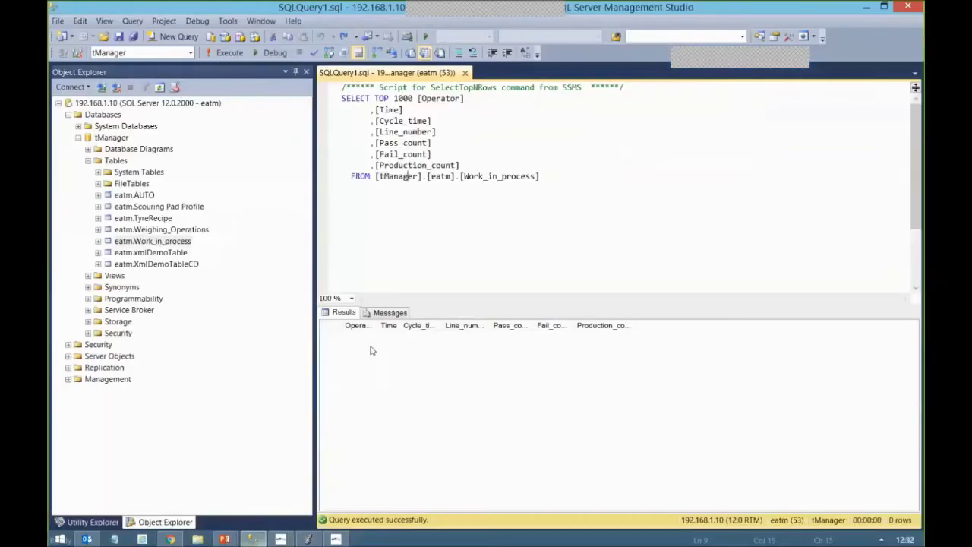
Execute the Work_in_process SELECT, review the 14 'Demo' rows, then return to tManager
click(227, 54)
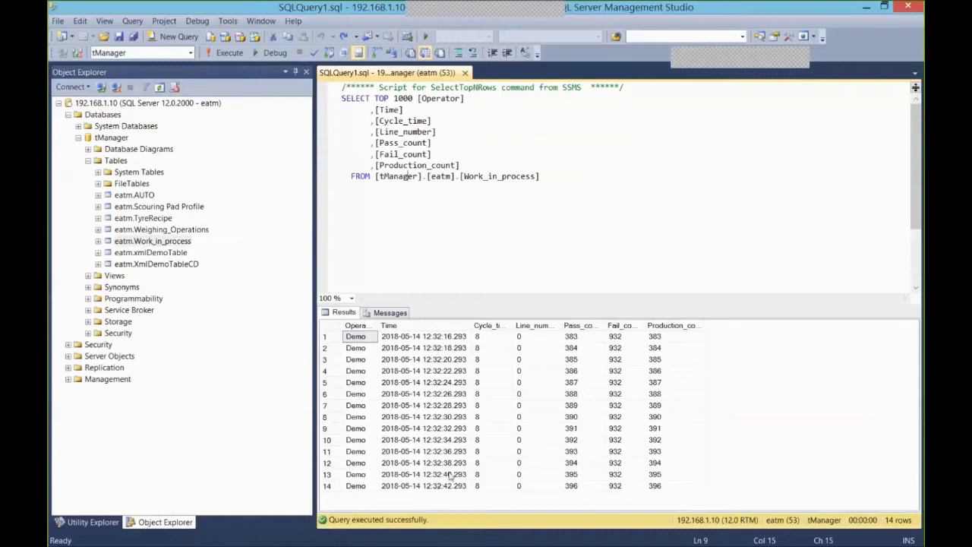
mouse_move(903, 540)
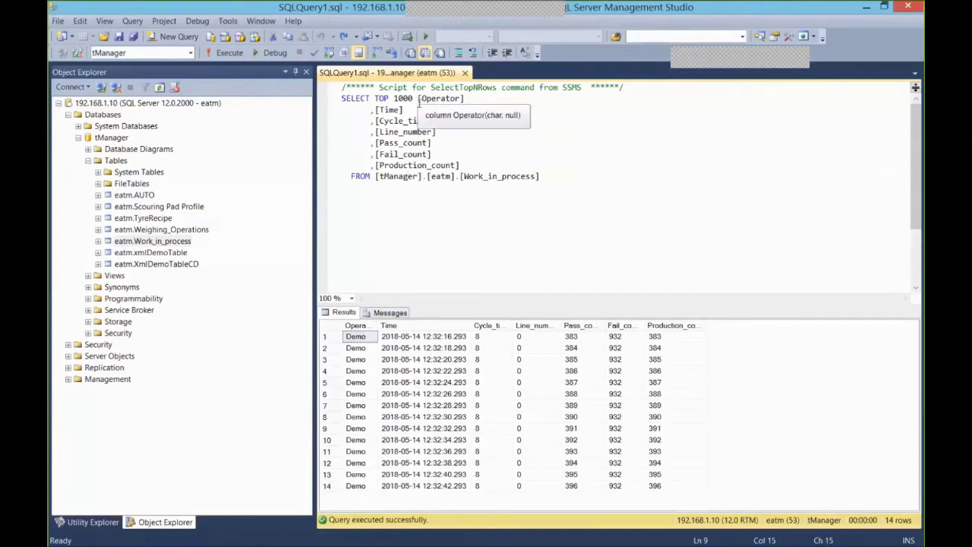
mouse_move(414, 544)
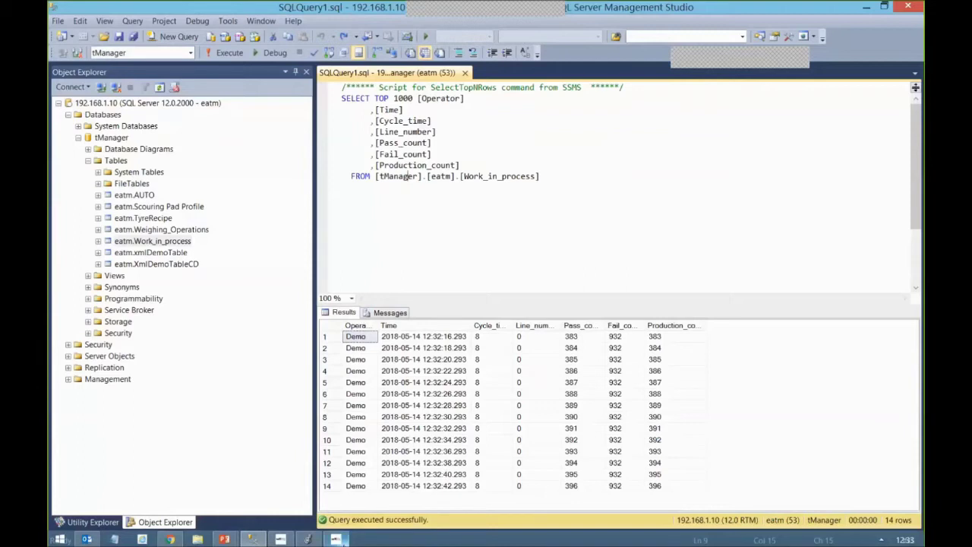
click(338, 539)
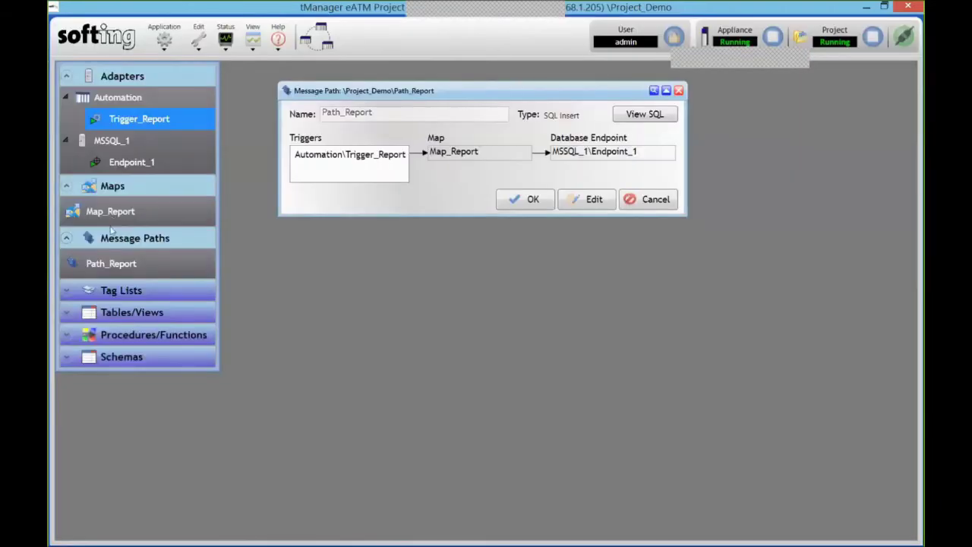
click(108, 265)
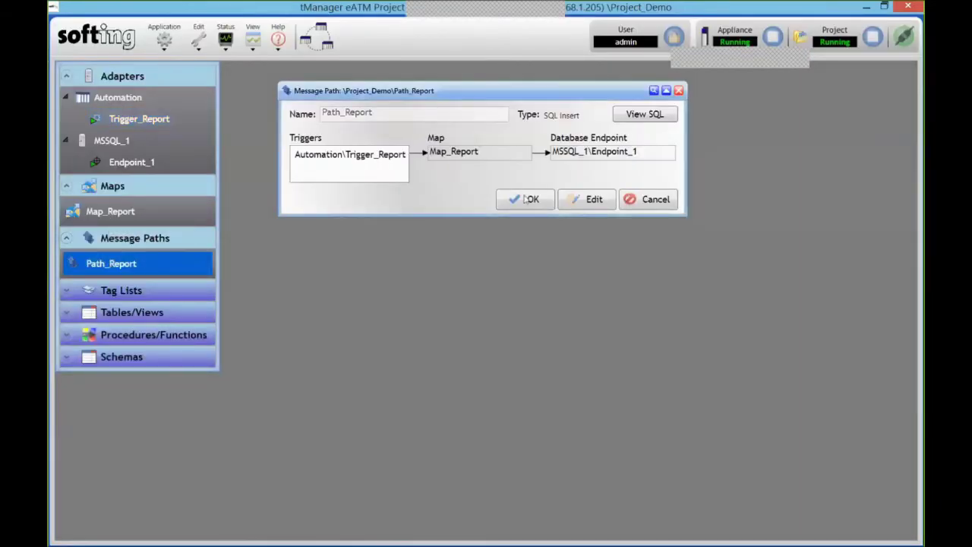
click(646, 115)
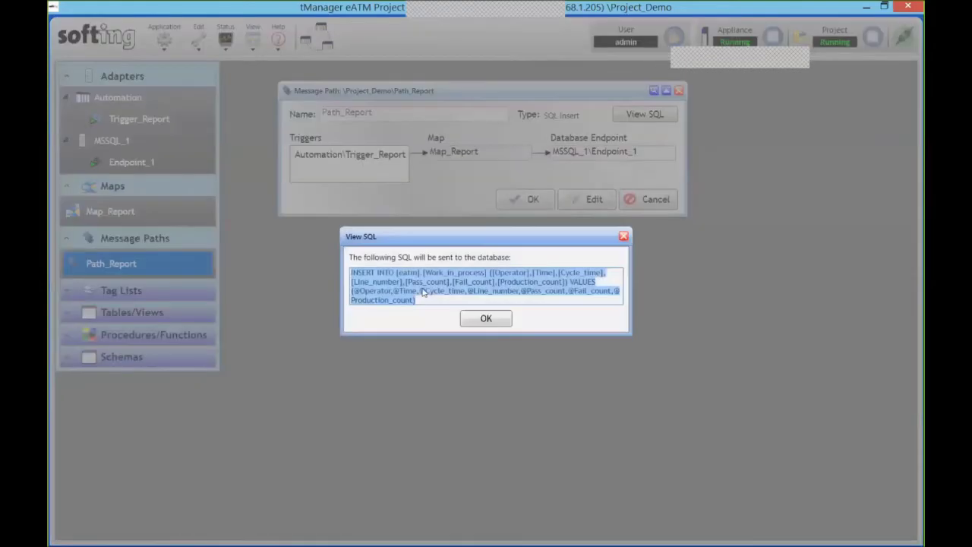
click(623, 236)
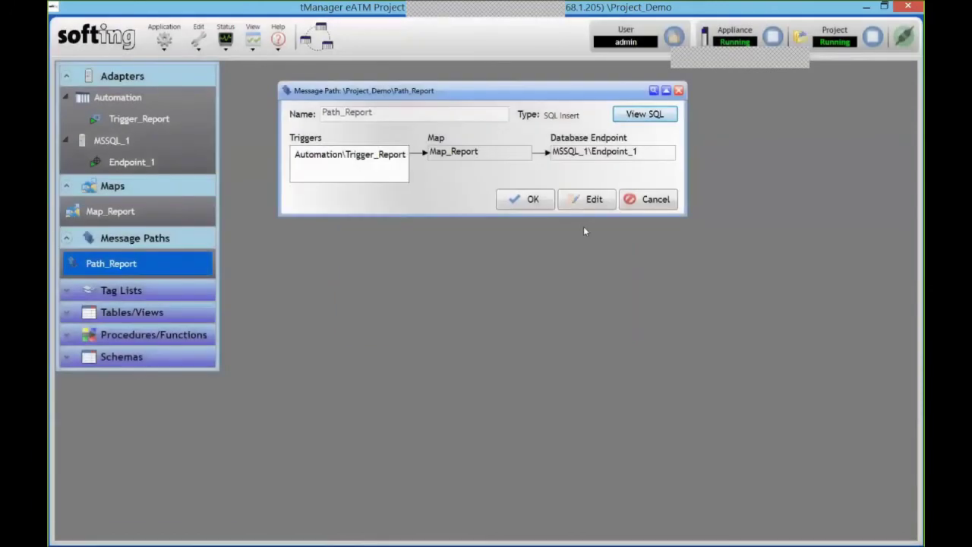
mouse_move(282, 539)
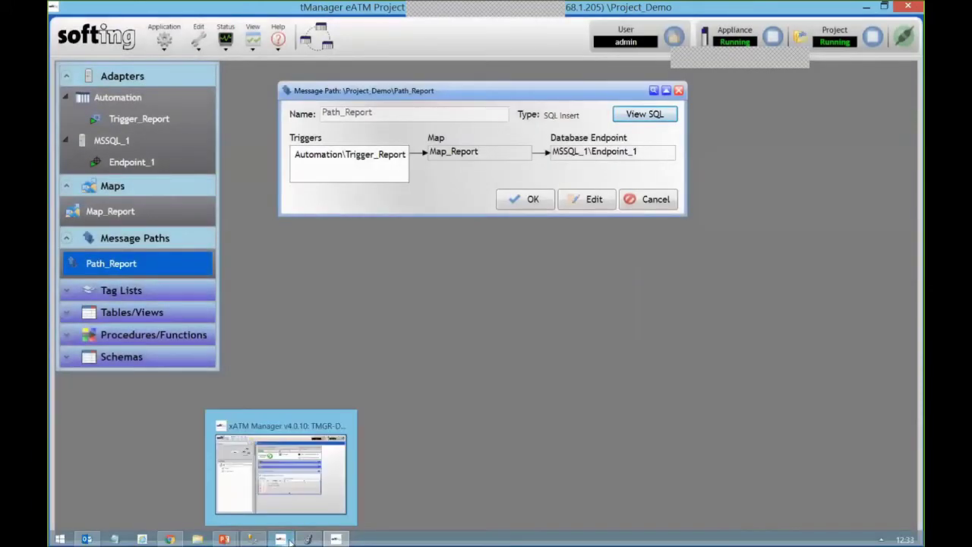